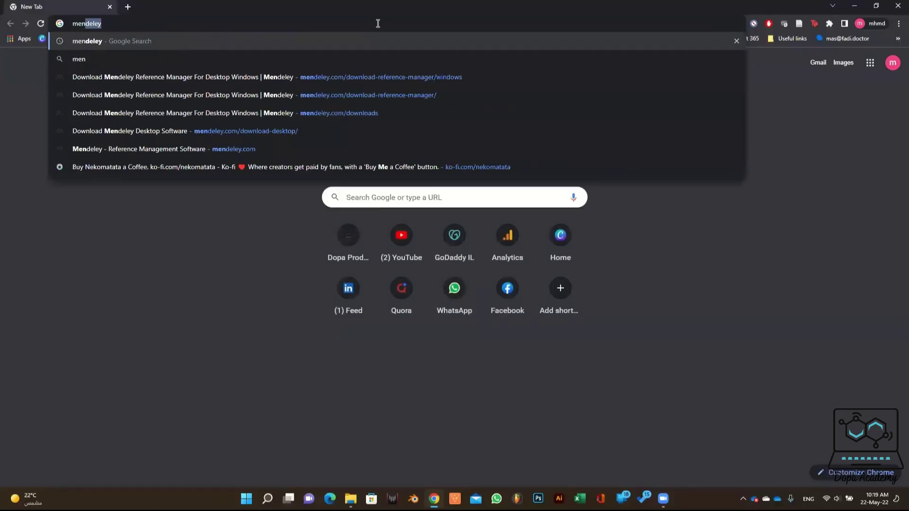
Step: Search Google for mendeley and open the Mendeley Reference Manager download page for Windows
key(Return)
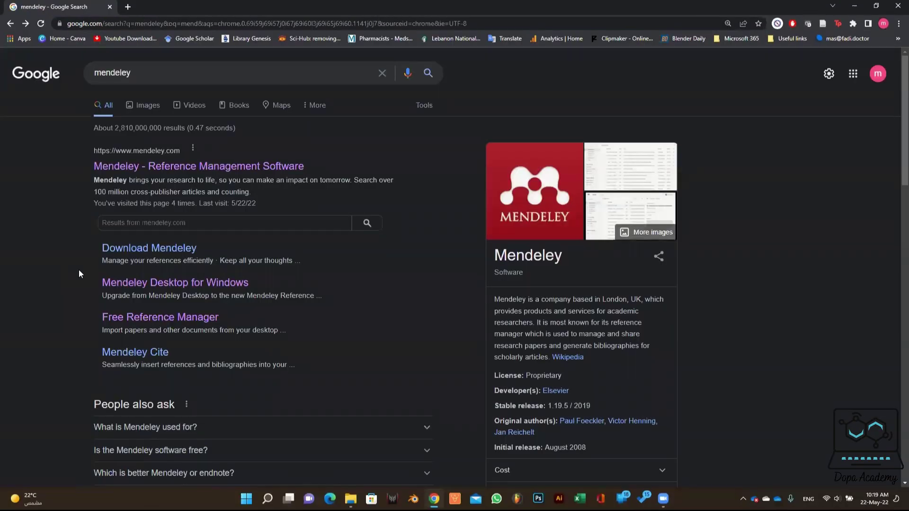
scroll(147, 195, down, 1)
click(178, 236)
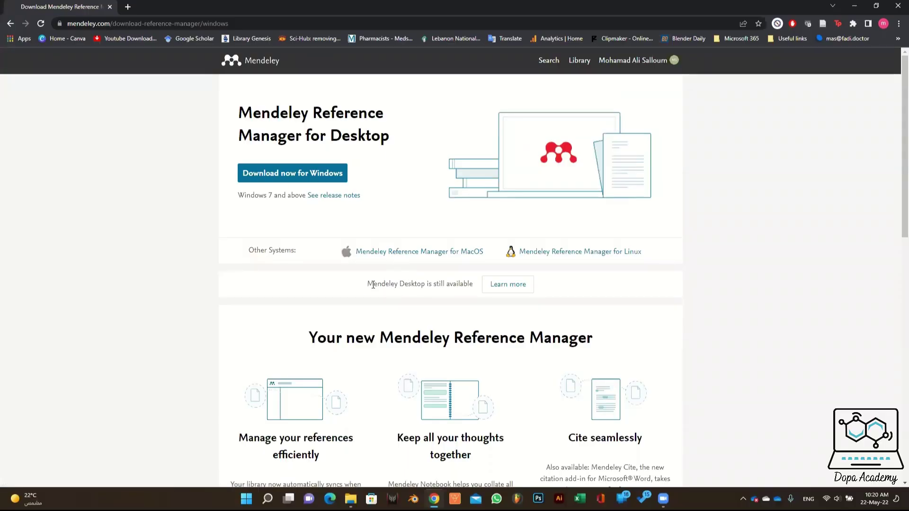
Step: Learn more about the still available Mendeley Desktop and go on to its download page
drag(239, 114, 384, 137)
click(187, 141)
drag(366, 289, 417, 287)
click(495, 290)
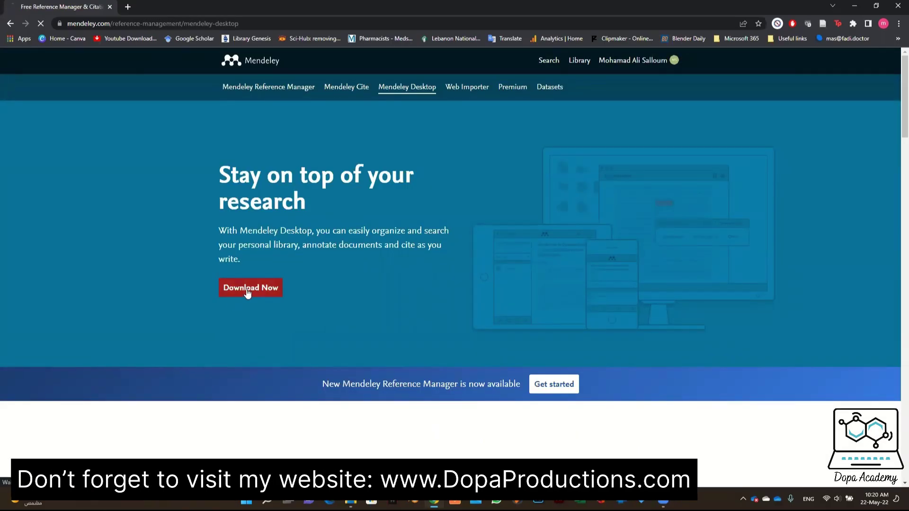
click(247, 293)
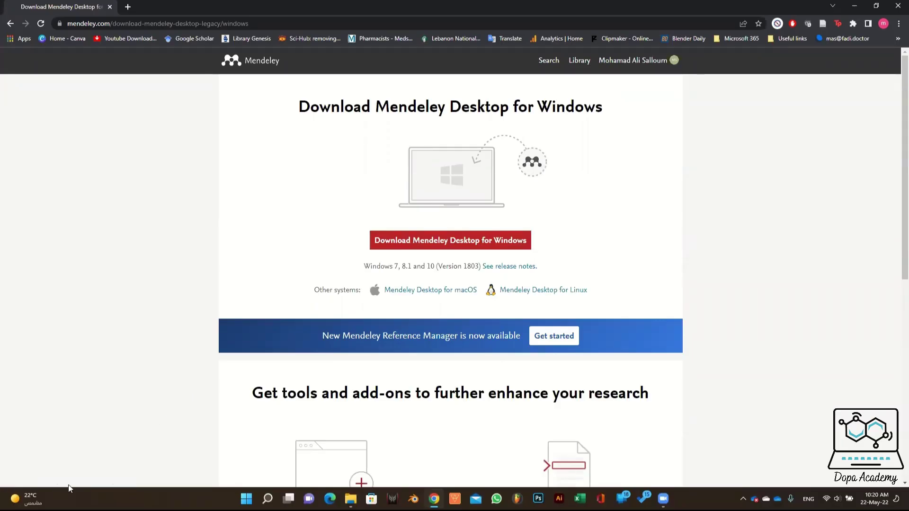
Step: Download the Mendeley Desktop installer for Windows
scroll(257, 383, down, 1)
scroll(257, 385, up, 1)
click(450, 241)
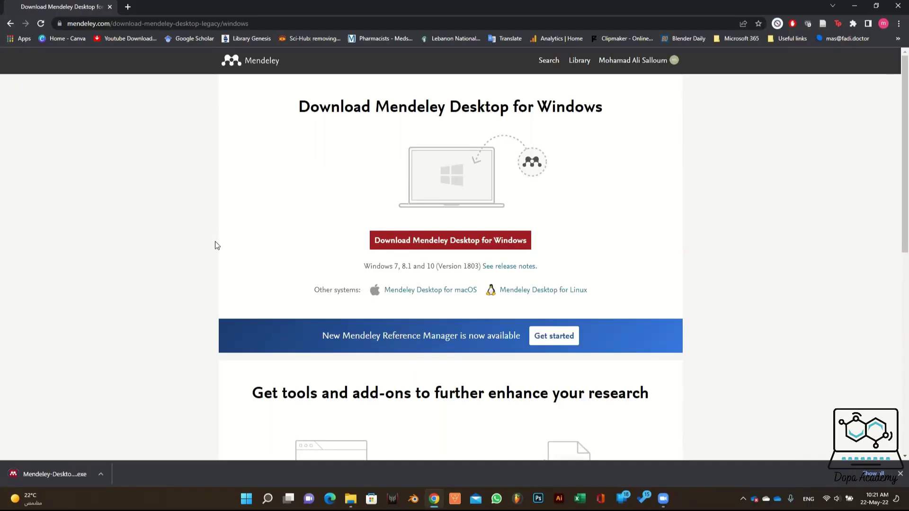
Step: Run the downloaded installer, accept the license agreement, and complete the setup with Mendeley Desktop set to run
click(58, 472)
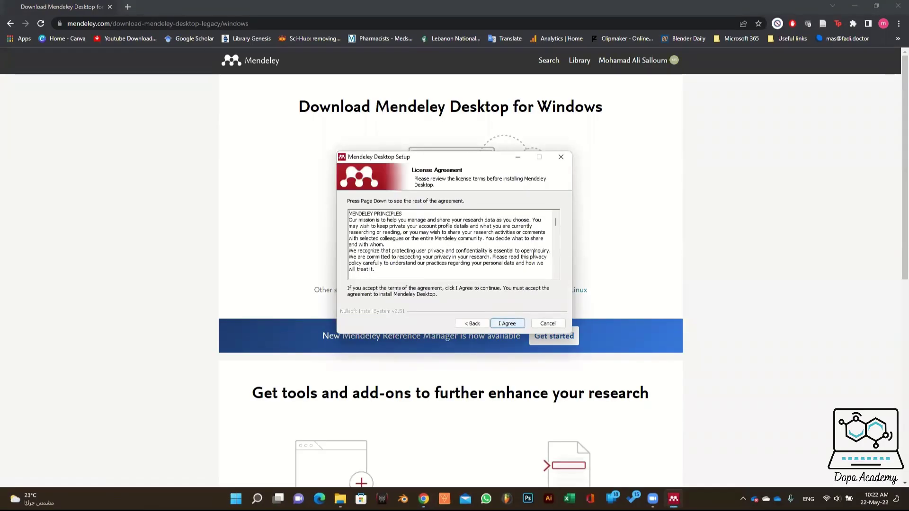
drag(555, 222, 558, 298)
click(507, 324)
click(531, 267)
click(503, 333)
click(507, 324)
click(508, 324)
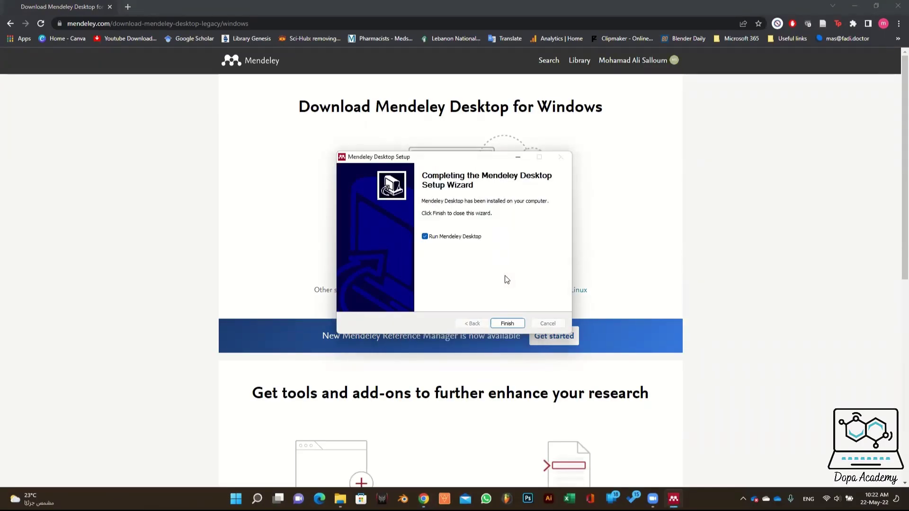
click(514, 324)
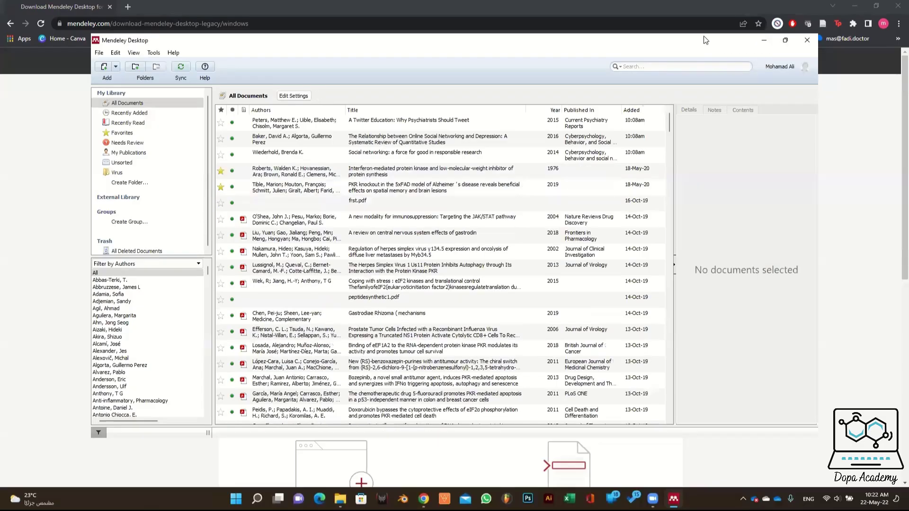
Step: Maximize the Mendeley Desktop window and look through the All Documents list down to its end
click(788, 45)
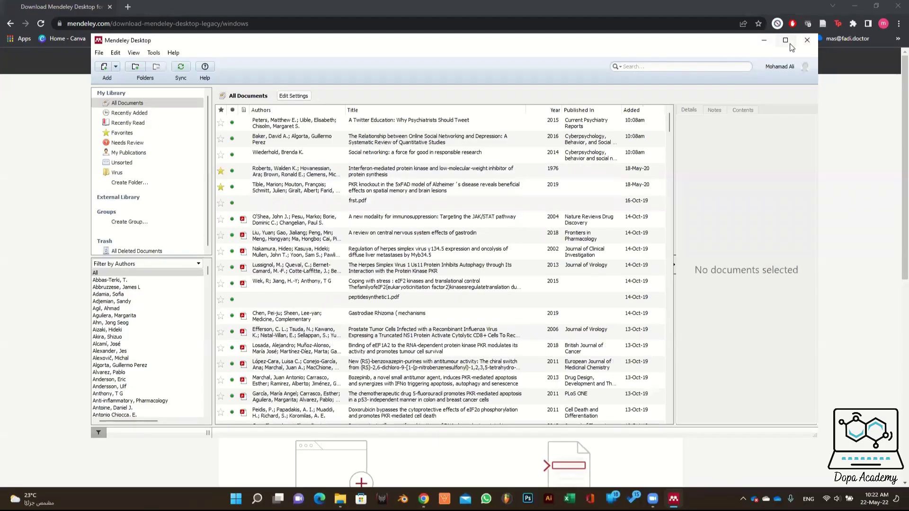
click(785, 42)
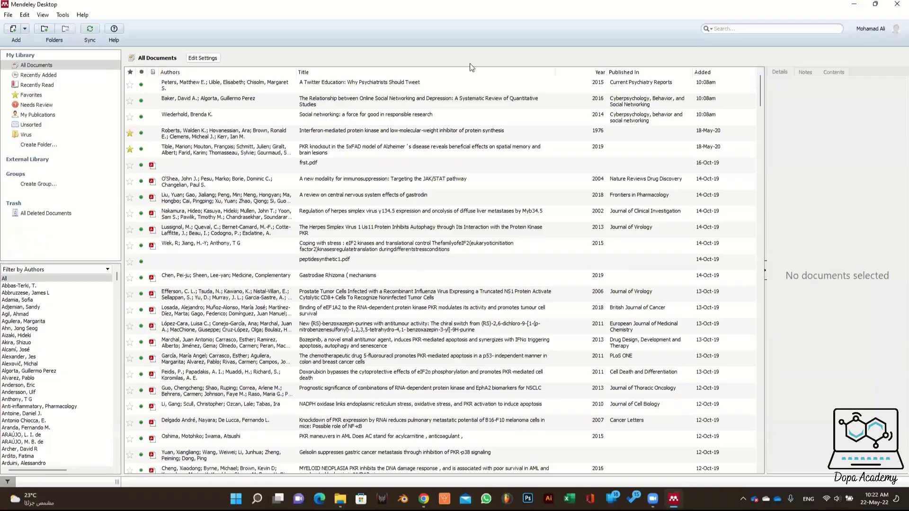
scroll(683, 171, down, 8)
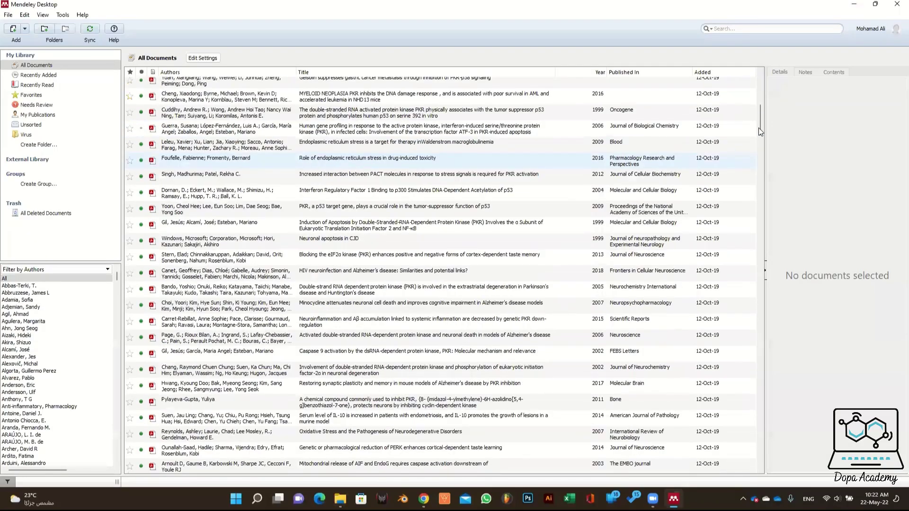
drag(760, 131, 759, 183)
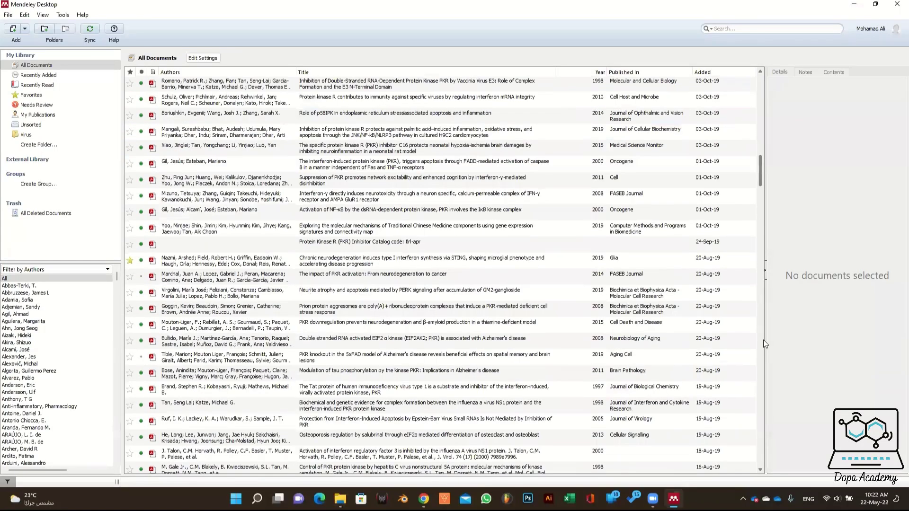
click(758, 459)
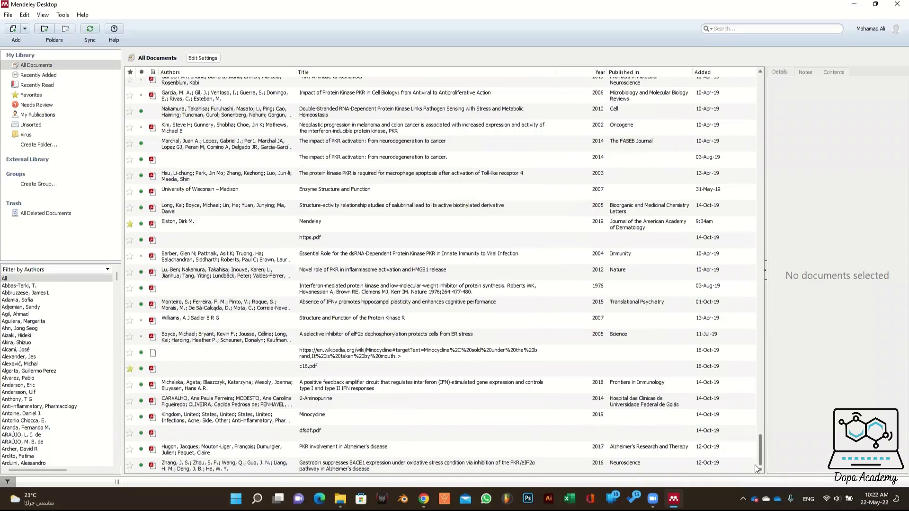
drag(759, 457, 759, 85)
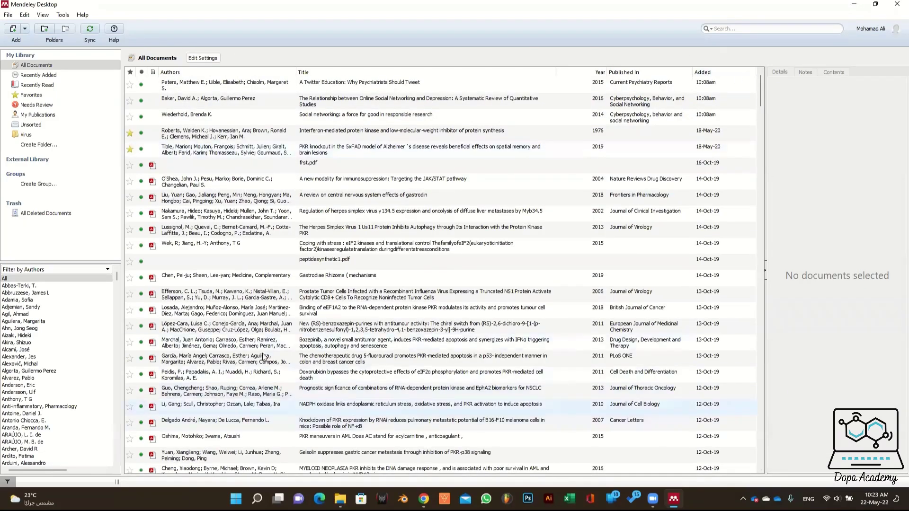
Step: Sort All Documents by year, newest first, and finally by date added with the most recent first
click(727, 76)
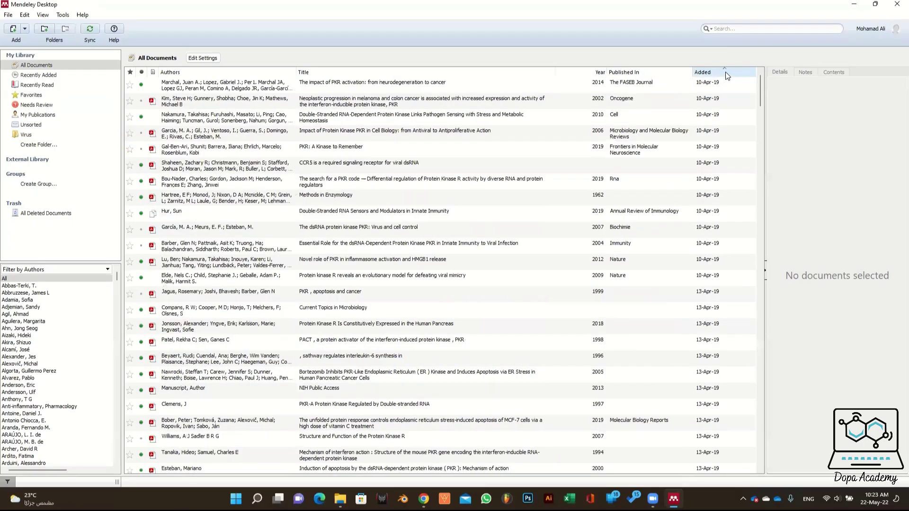
click(726, 76)
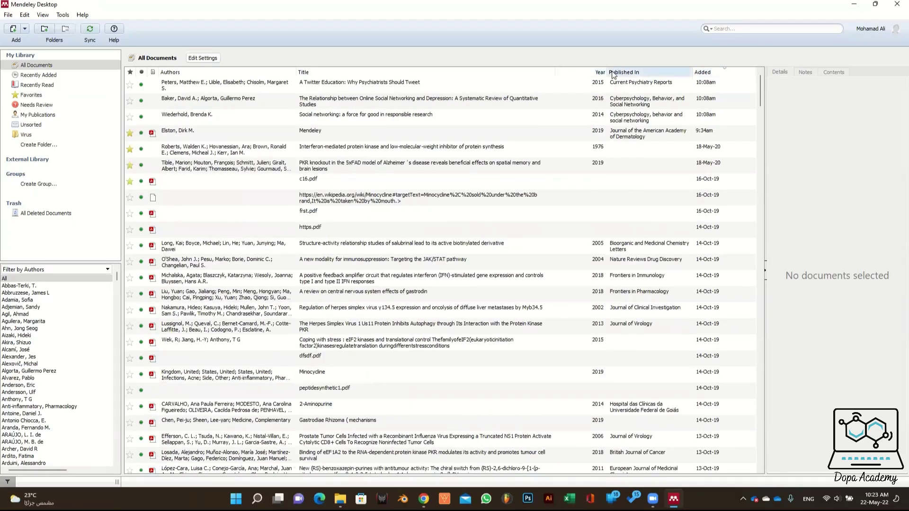
click(597, 72)
click(597, 72)
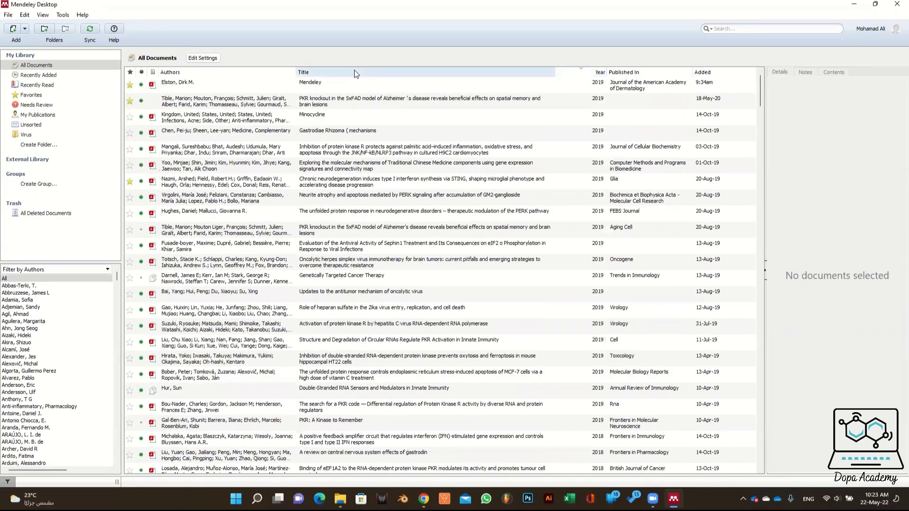
click(722, 74)
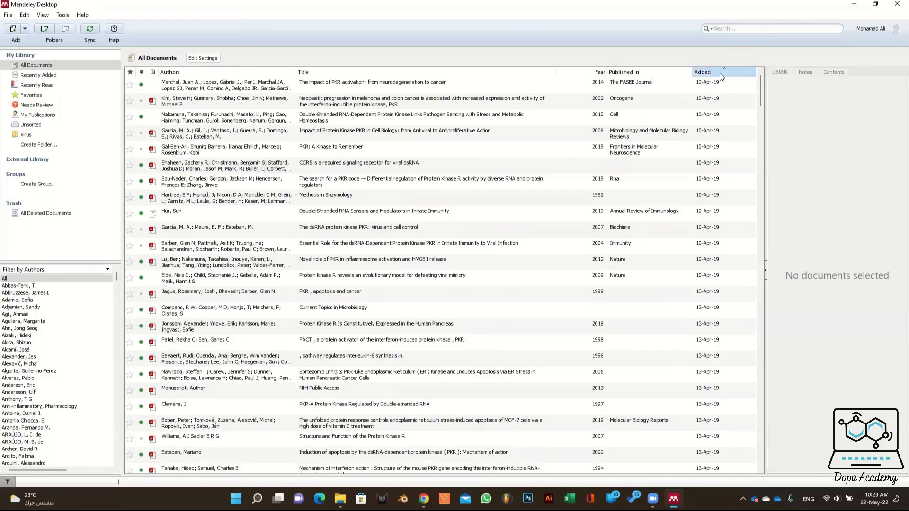
click(720, 75)
scroll(280, 97, up, 3)
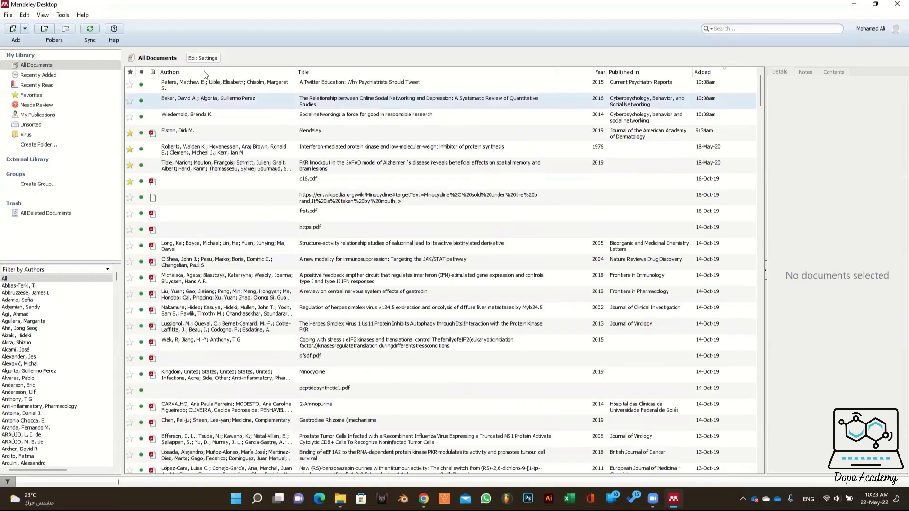
Step: View the Recently Added, Recently Read and Favorites collections, and return to All Documents
click(39, 74)
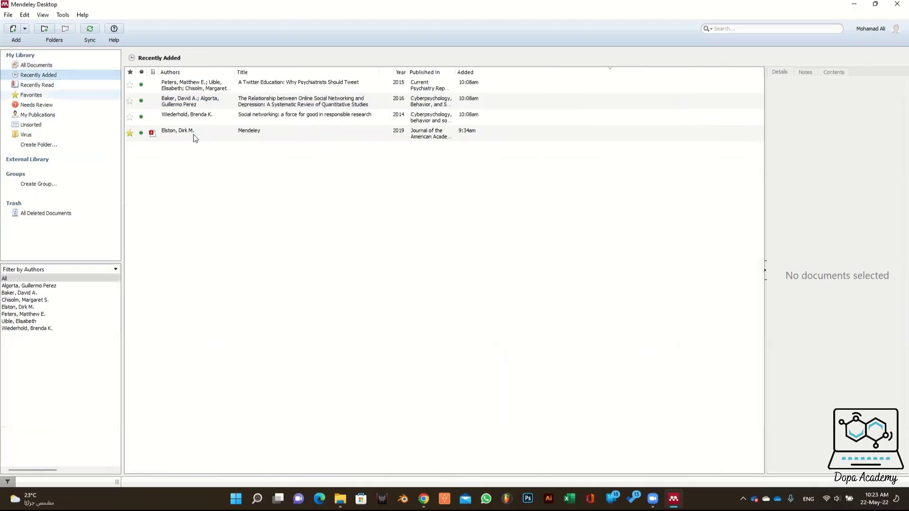
click(72, 88)
click(62, 95)
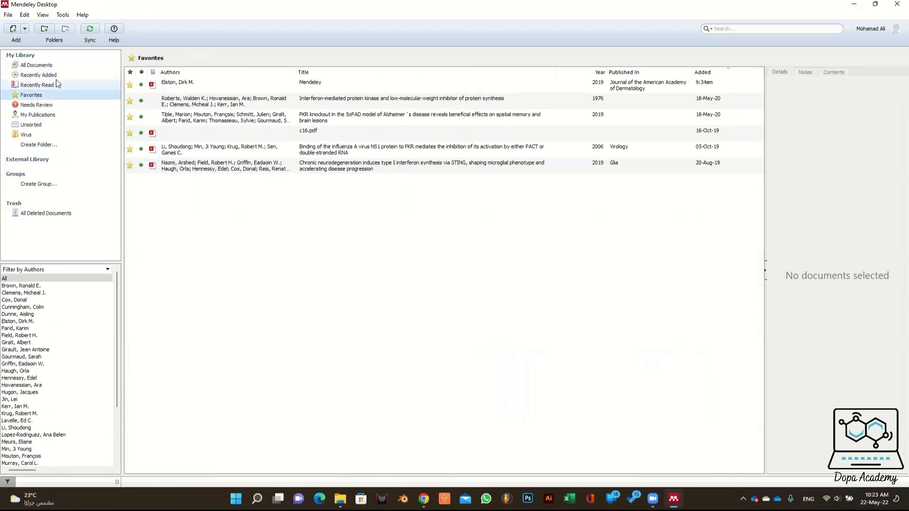
click(55, 66)
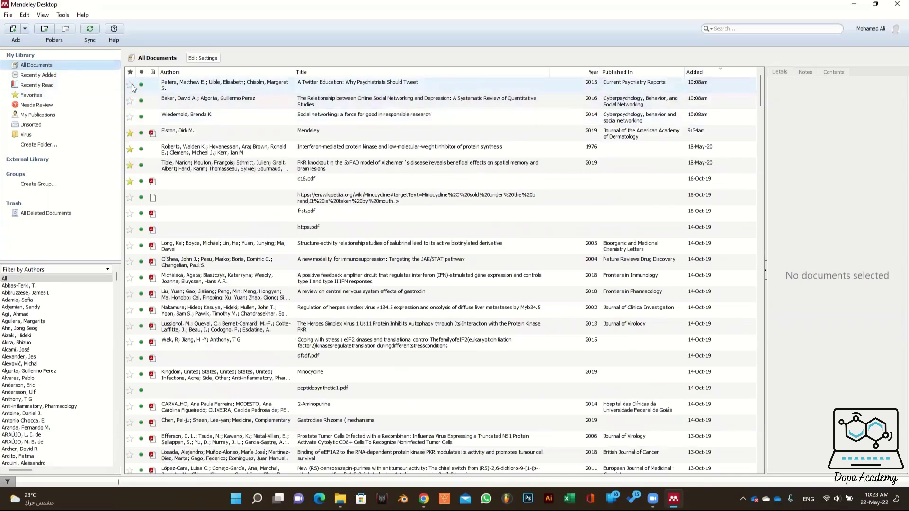
click(55, 95)
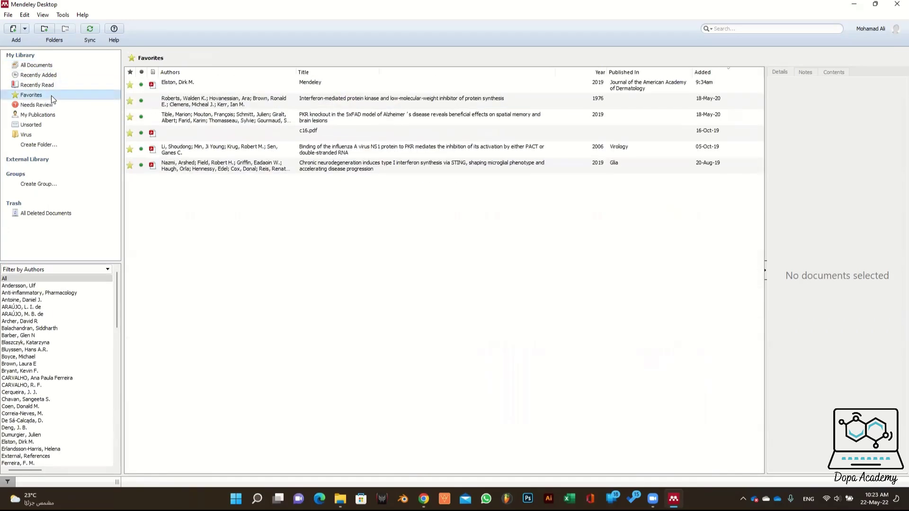
click(54, 66)
Step: Mark "A Twitter Education: Why Psychiatrists Should Tweet" as read and sort the list by authors in descending order
click(143, 83)
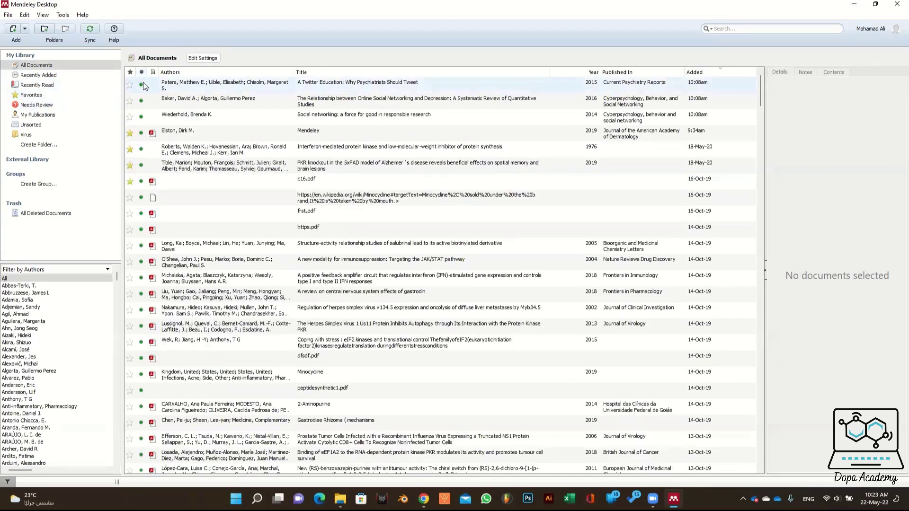
right_click(143, 82)
click(254, 72)
click(215, 74)
Step: Sort the documents by read status with the unread ones first
right_click(141, 82)
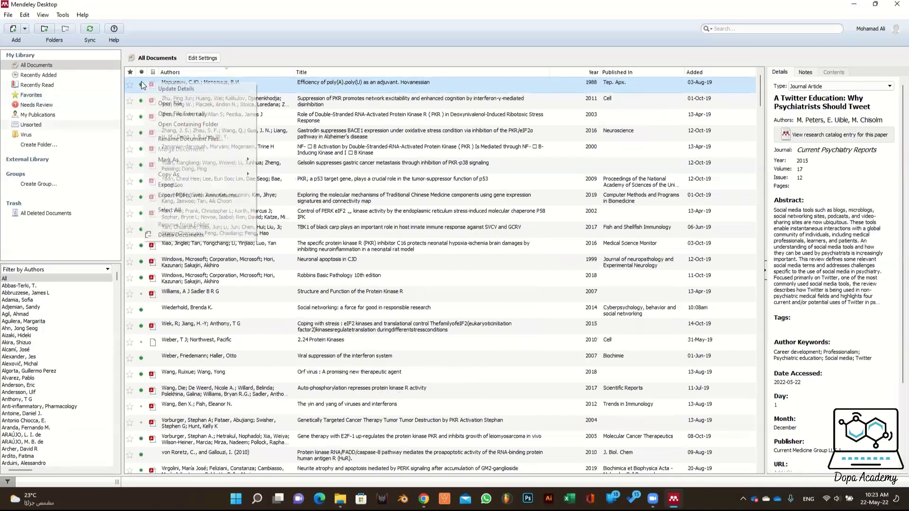
click(142, 71)
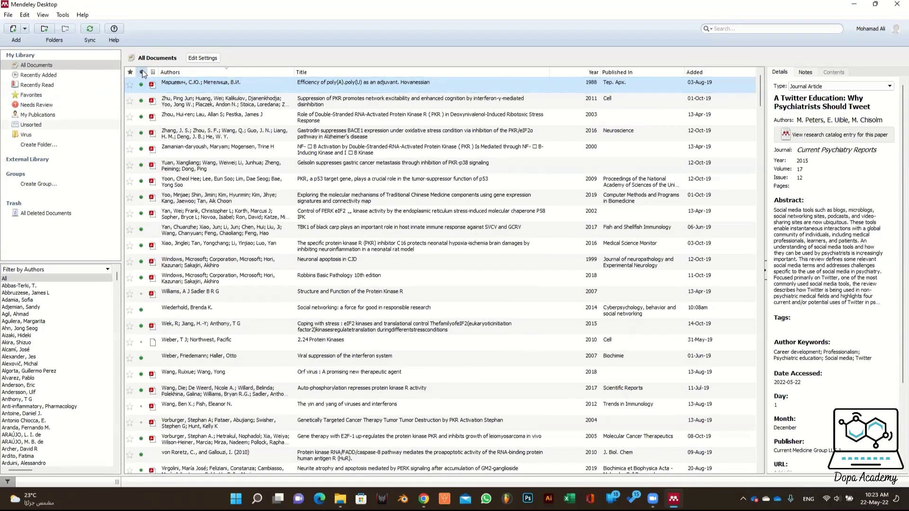
click(142, 70)
click(141, 74)
click(141, 75)
Step: Mark the first document in the list, "Efficiency of poly(A).poly(U) as an adjuvant", as read
right_click(225, 84)
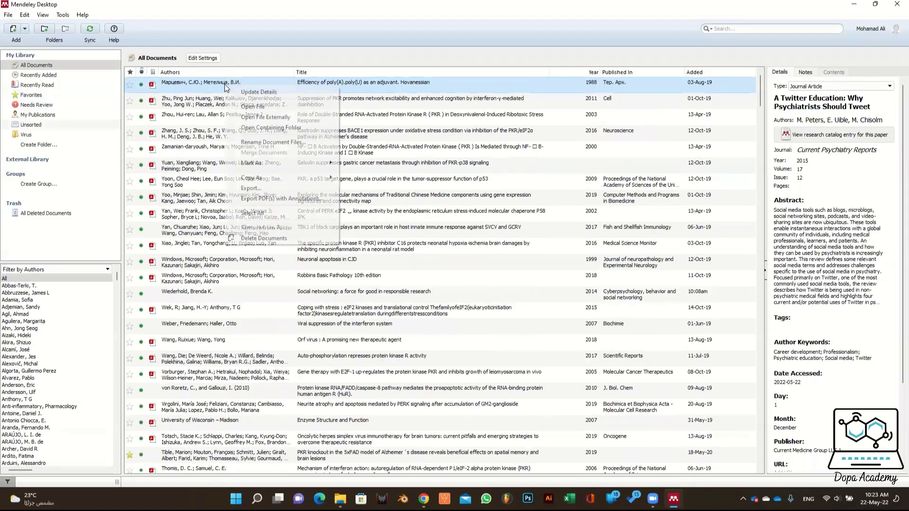
mouse_move(290, 162)
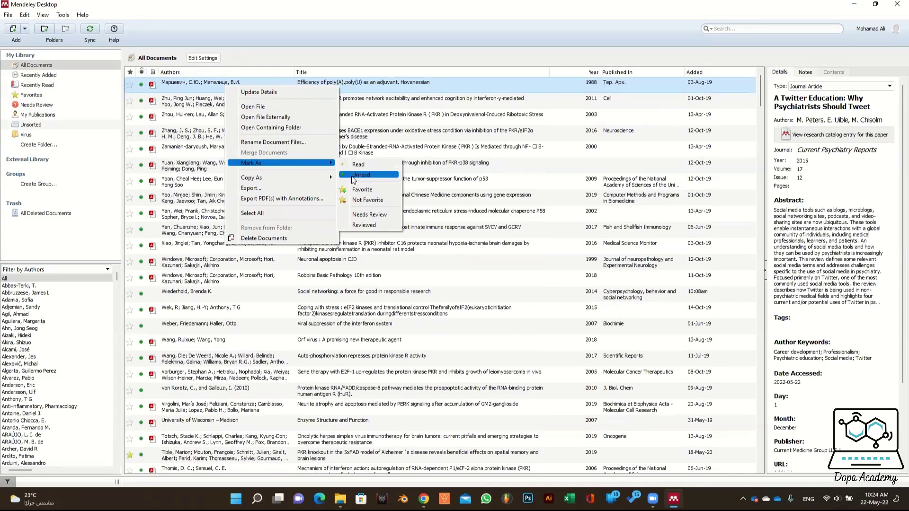
click(176, 88)
right_click(176, 86)
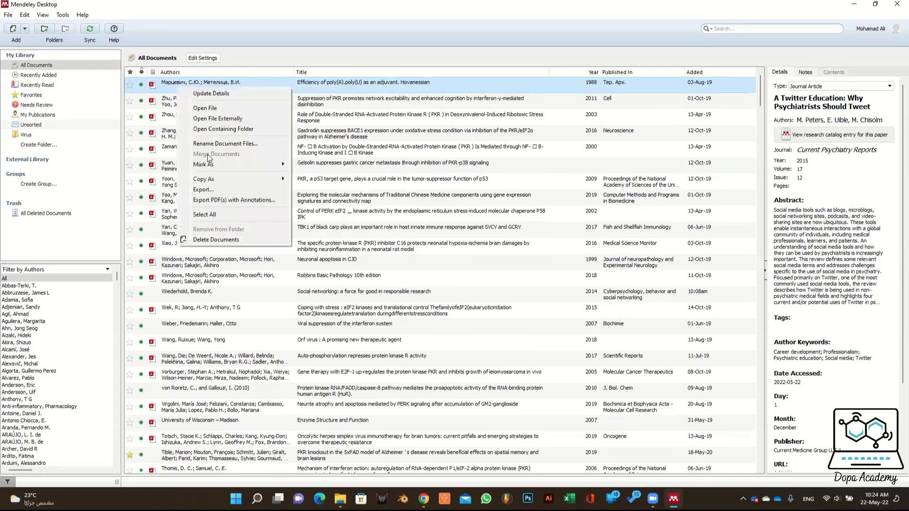
mouse_move(279, 165)
click(330, 169)
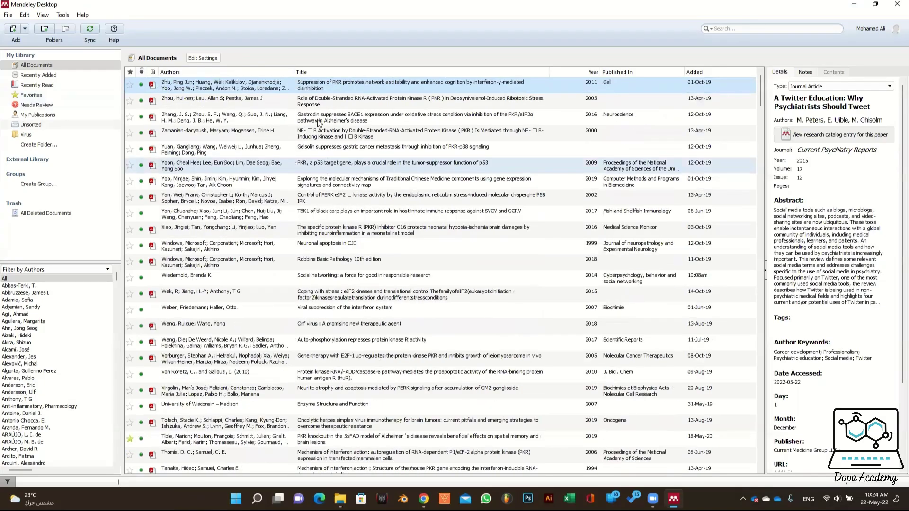
Step: Sort the documents by attached file and open the PDF of the article titled "Mendeley"
click(153, 72)
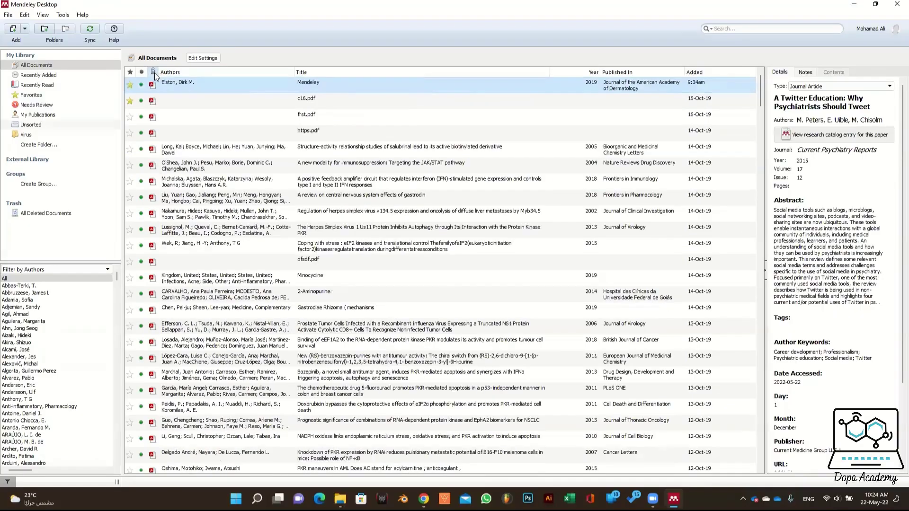
click(153, 73)
click(153, 74)
double_click(320, 84)
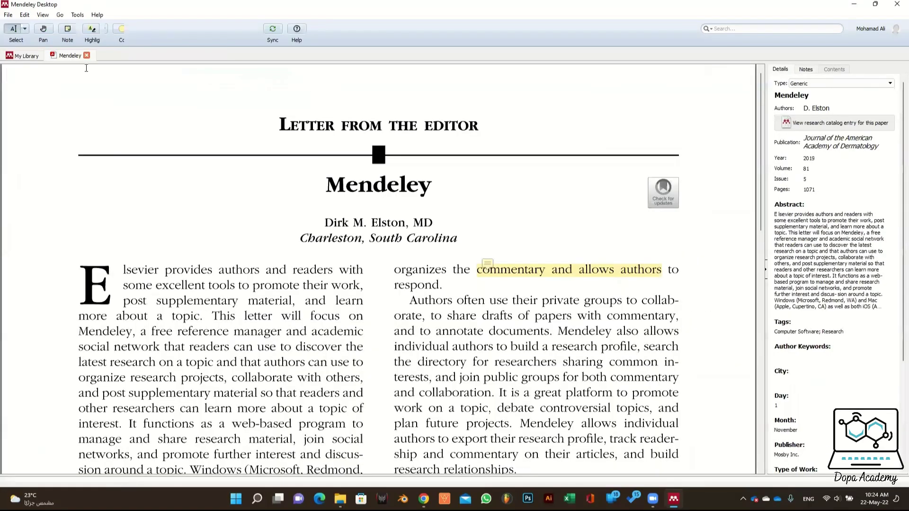
Step: Return to the library and look through the documents sorted by attached file
click(18, 55)
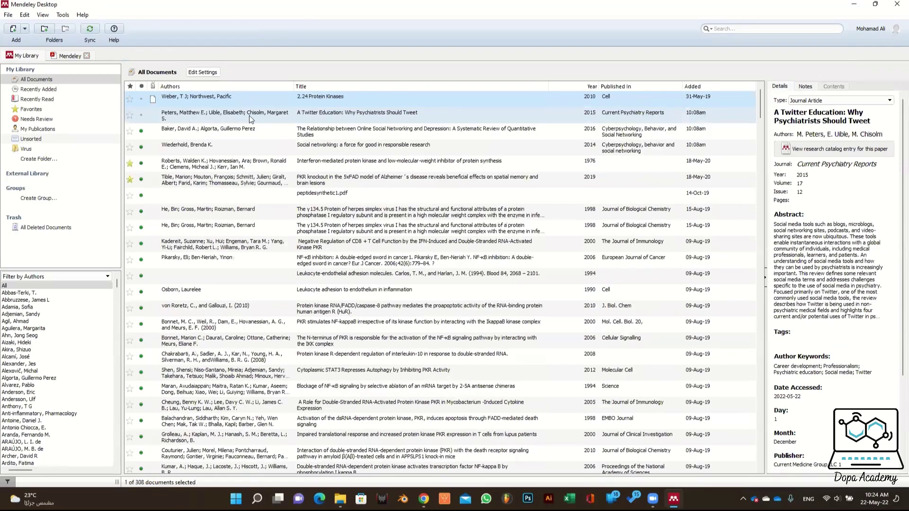
click(454, 120)
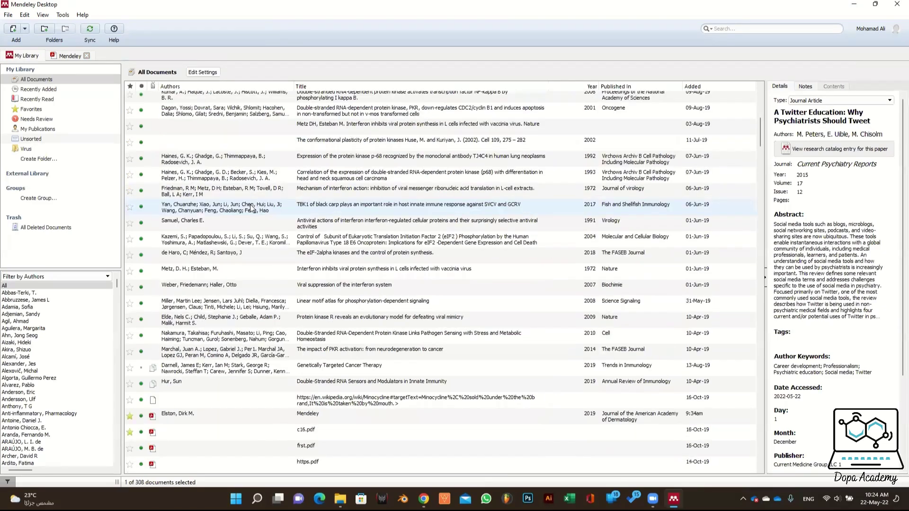
scroll(322, 185, down, 6)
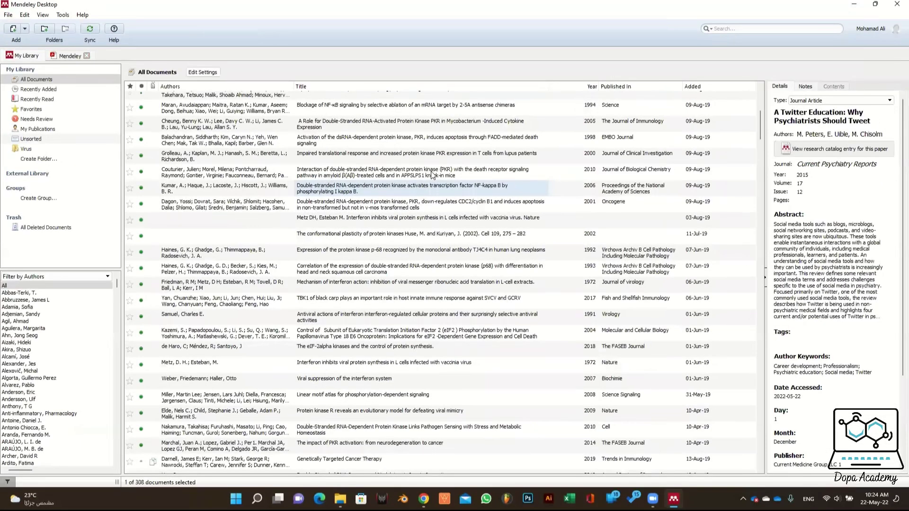
scroll(407, 178, up, 6)
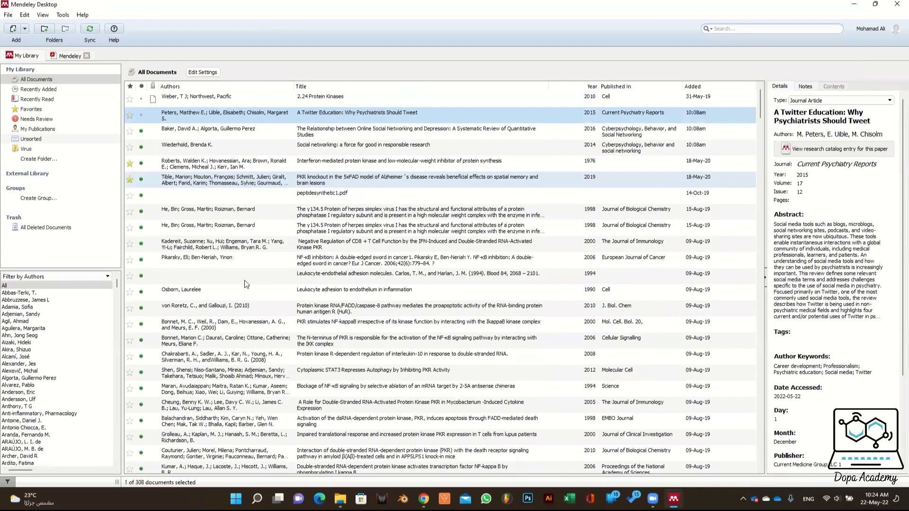
scroll(242, 265, down, 1)
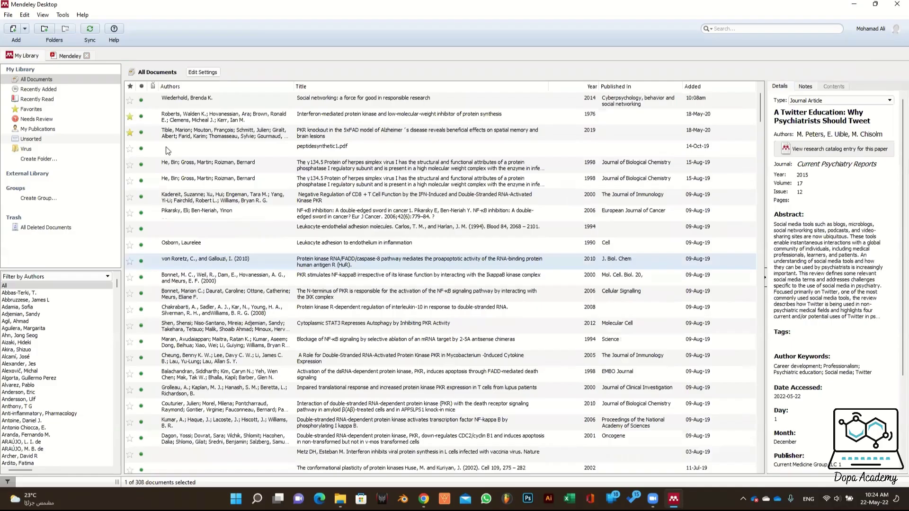
click(21, 40)
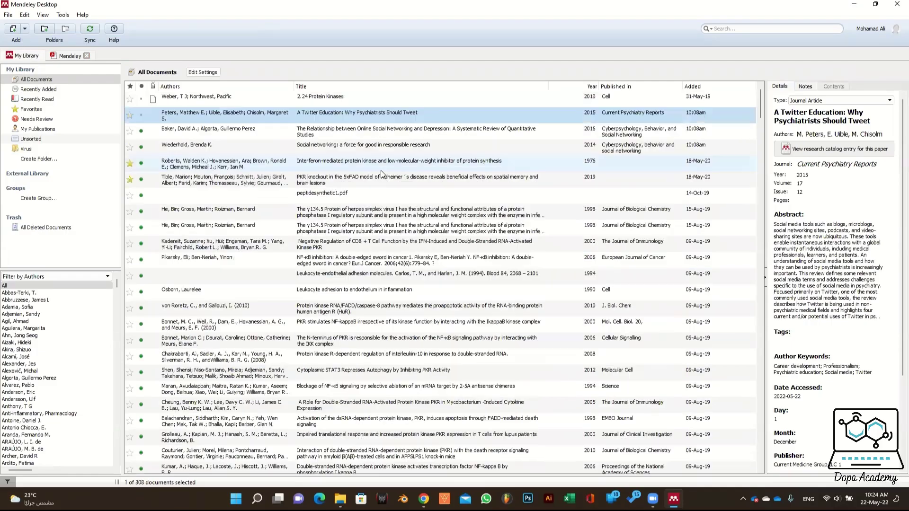
double_click(133, 115)
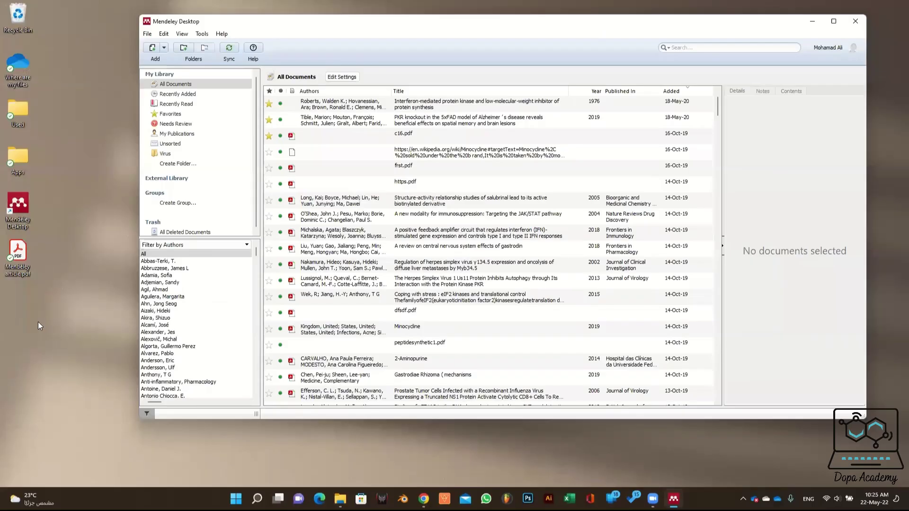
Step: Import the Mendeley article PDF from the desktop into the library, maximize the library window and review the article's details
drag(18, 256, 424, 120)
click(833, 22)
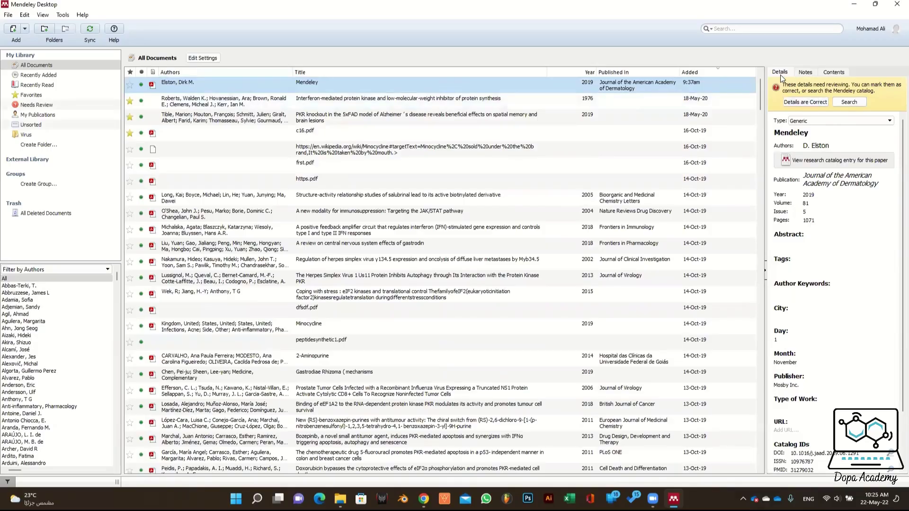
scroll(839, 196, down, 1)
scroll(838, 197, up, 1)
Step: Tag the article titled "Mendeley" with "Research" and "Computer Software"
click(802, 268)
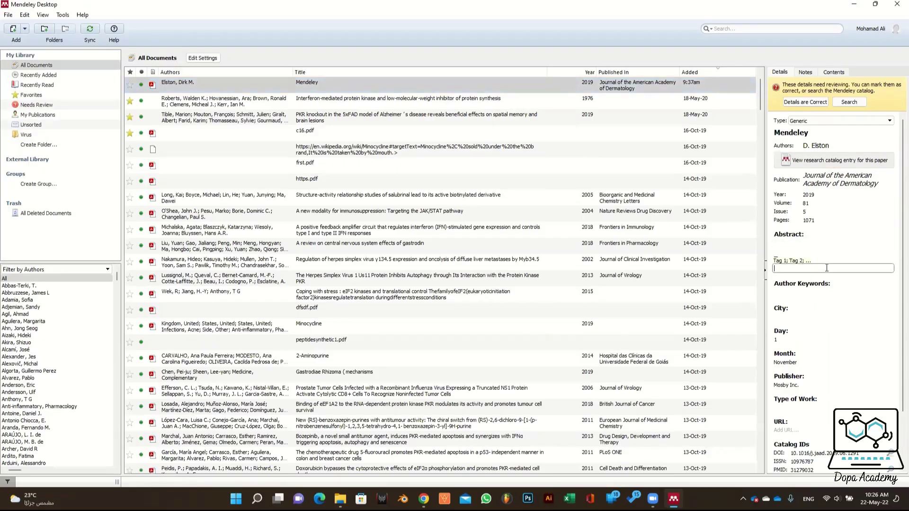
text(Research; )
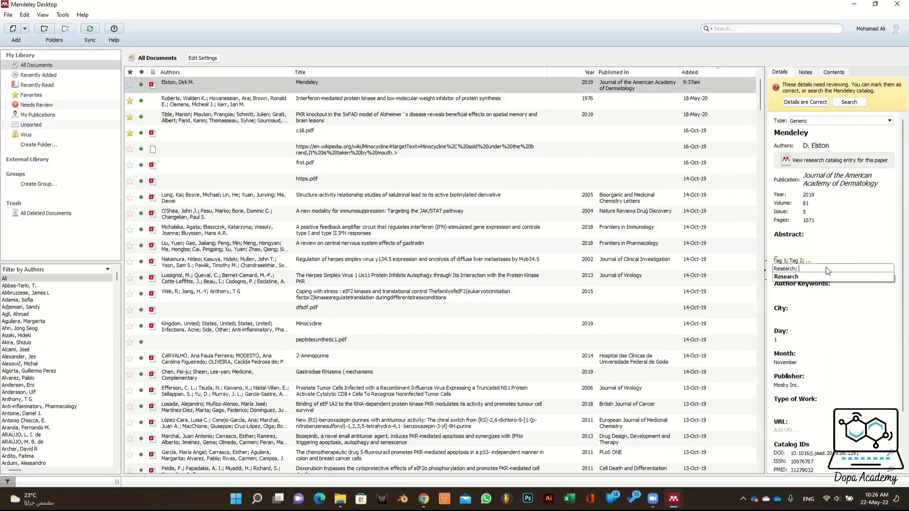
text(Computer Software)
key(Return)
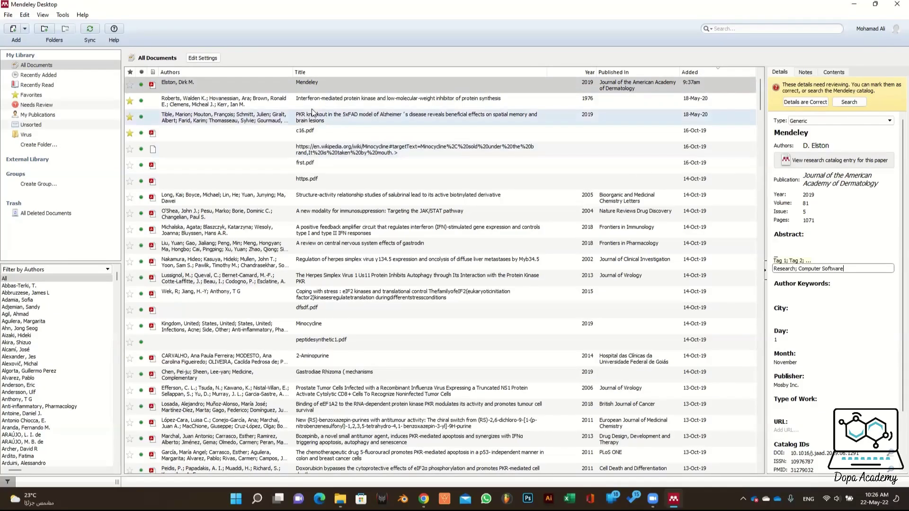
Step: Add the tag "research" to c16.pdf and to the article "Structure-activity relationship studies of salubrinal lead to its active biotinylated derivative"
click(350, 134)
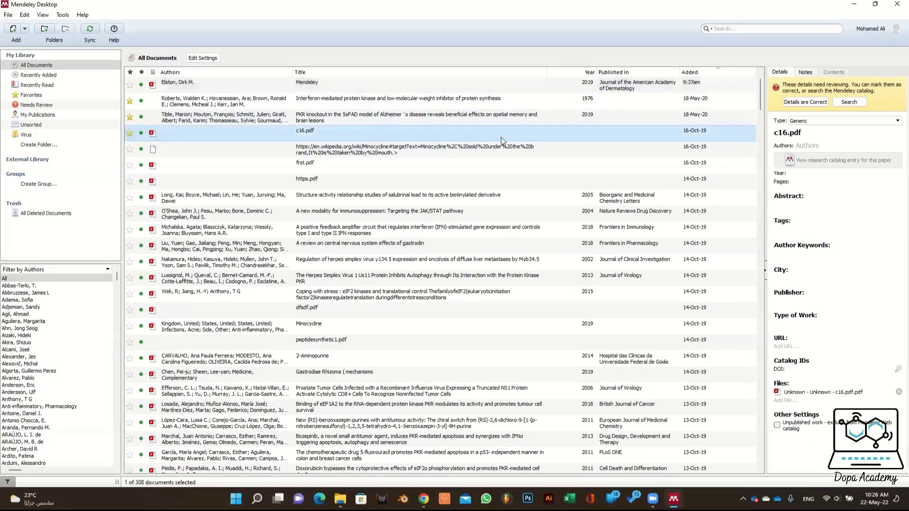
click(787, 230)
text(research)
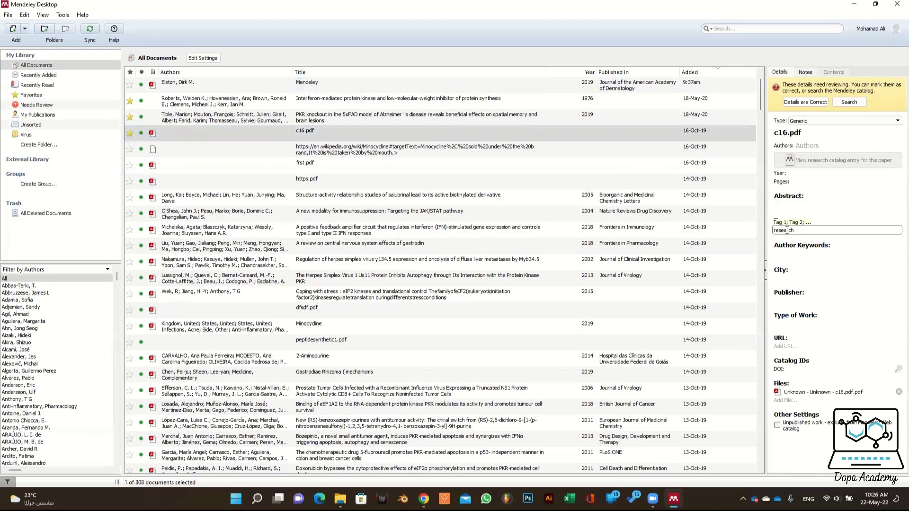
click(350, 198)
click(795, 304)
text(re)
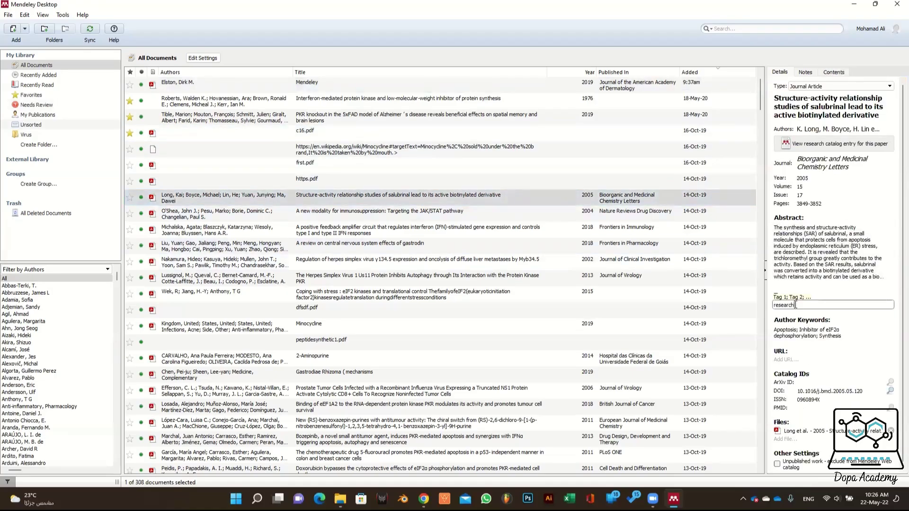
text(search)
click(379, 229)
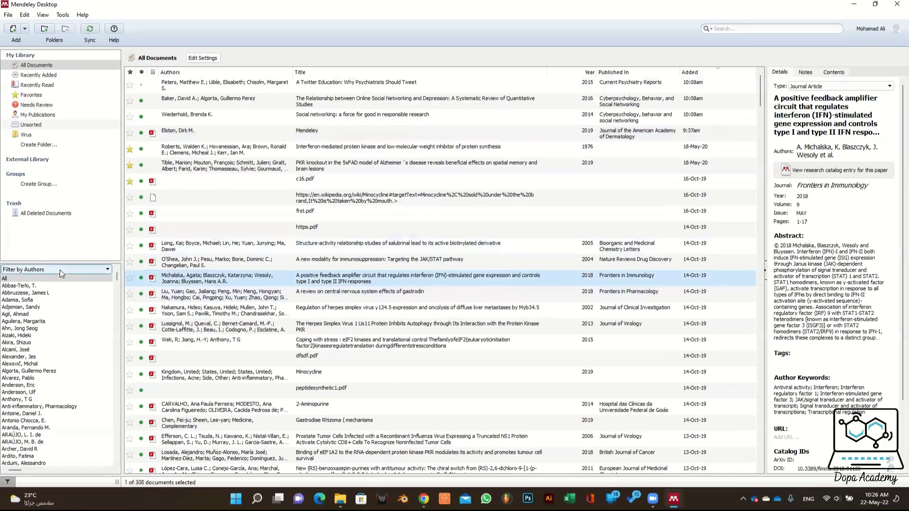
Step: Filter the library by own tags, view the documents tagged Research and virus, and show all documents again
click(59, 270)
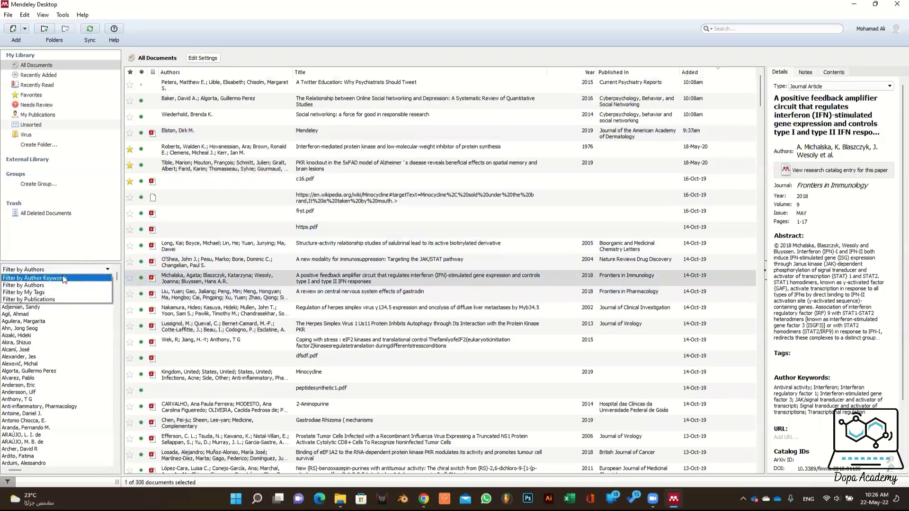
click(41, 293)
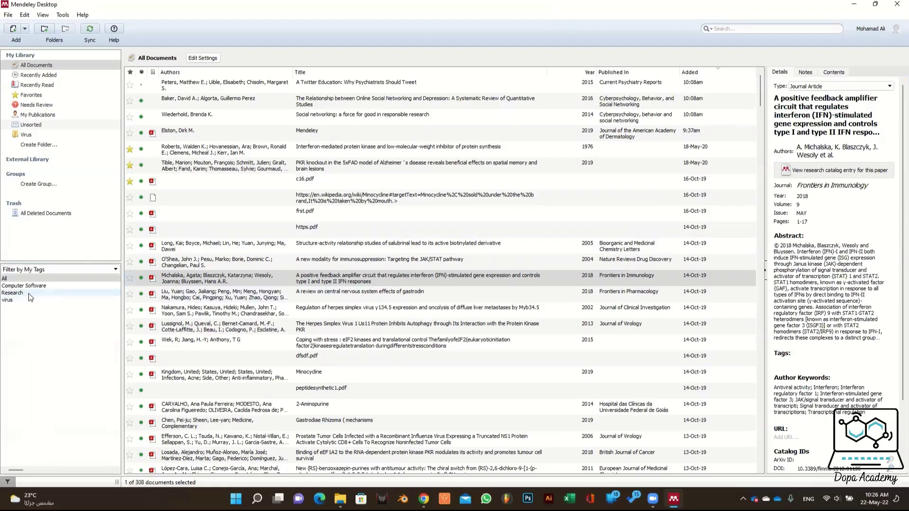
click(26, 300)
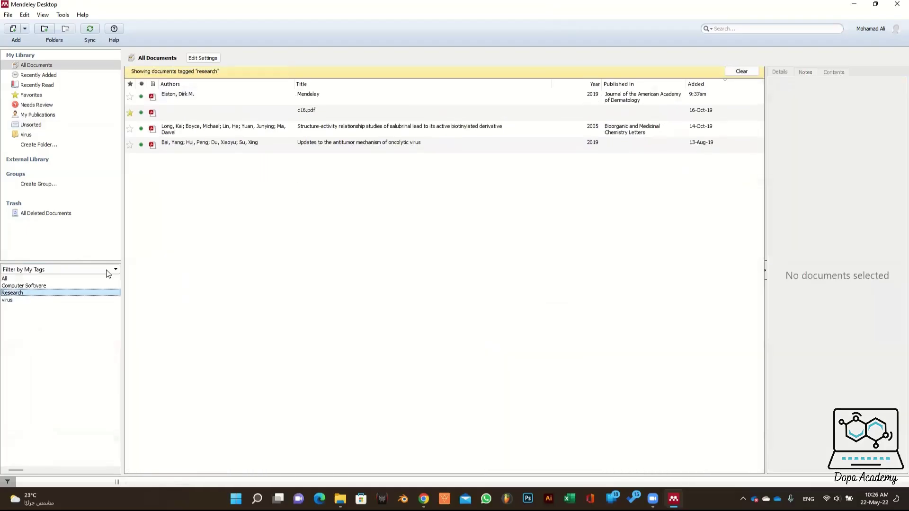
click(20, 292)
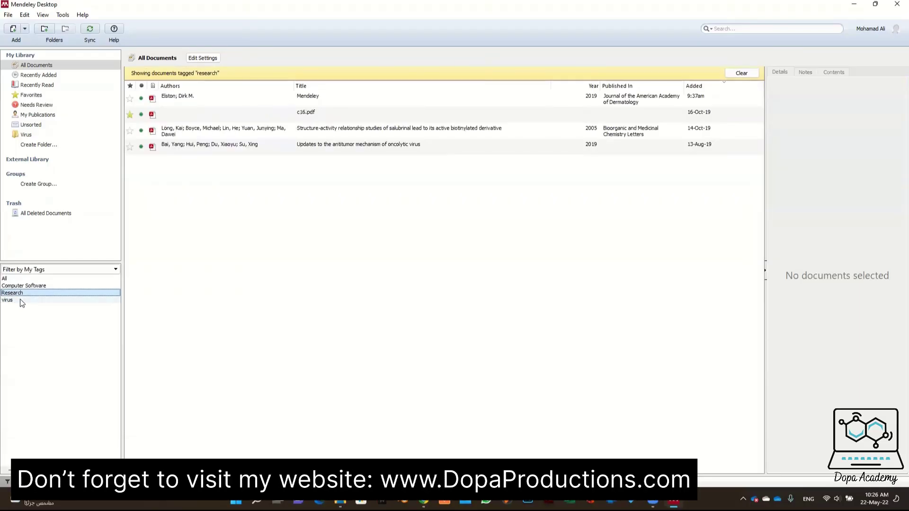
click(20, 301)
click(6, 279)
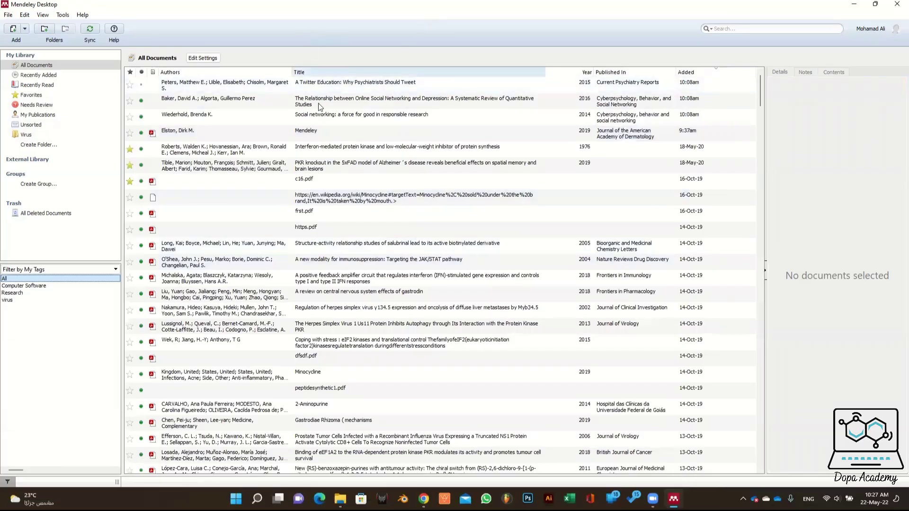
Step: Open the PDF of the article titled "Mendeley" from the library and skim its first page
click(348, 92)
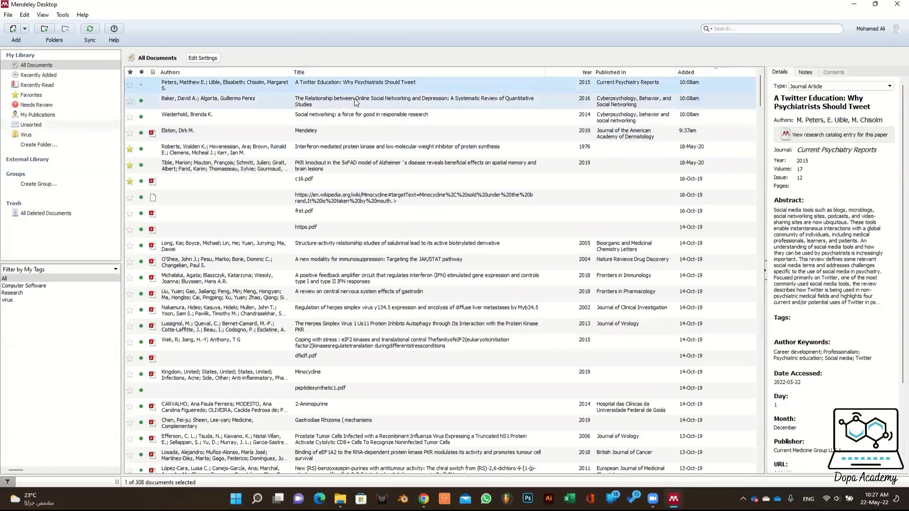
click(398, 136)
double_click(398, 135)
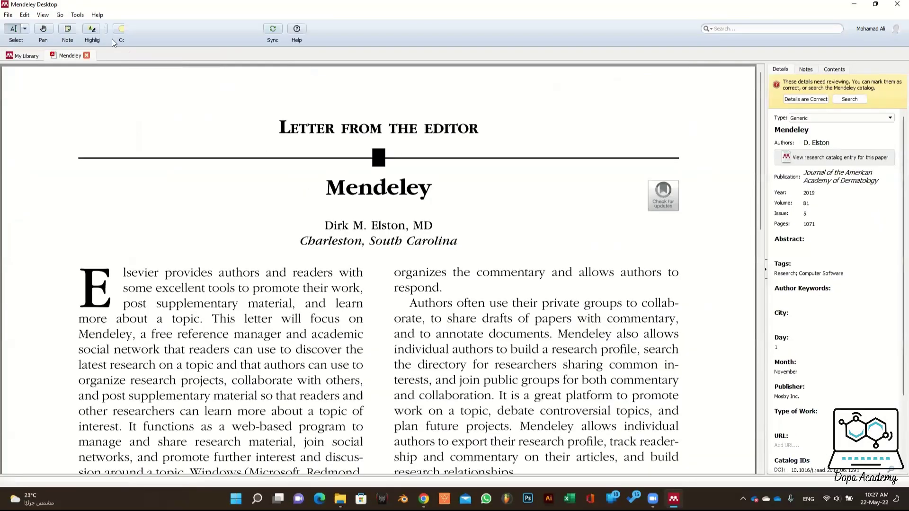
scroll(829, 229, down, 3)
scroll(829, 229, up, 3)
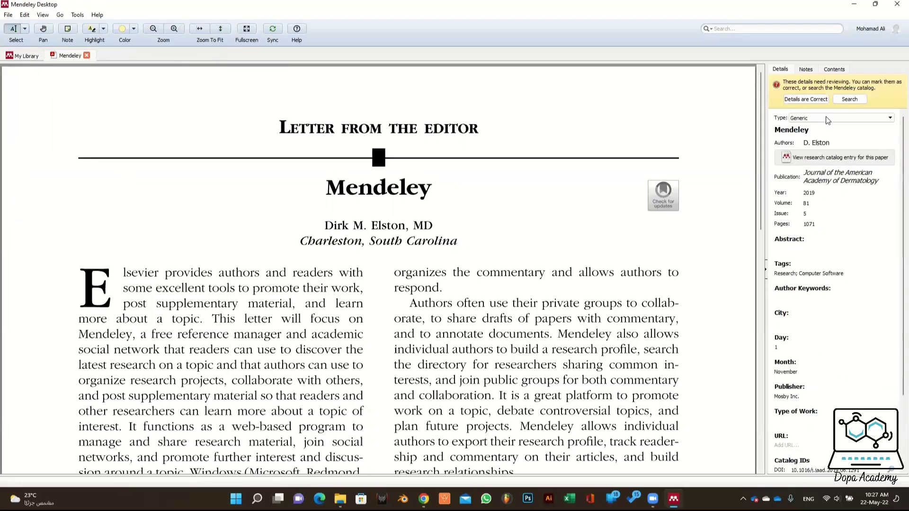
Step: Mark the Mendeley article's details as correct and look at its notes and contents
click(803, 100)
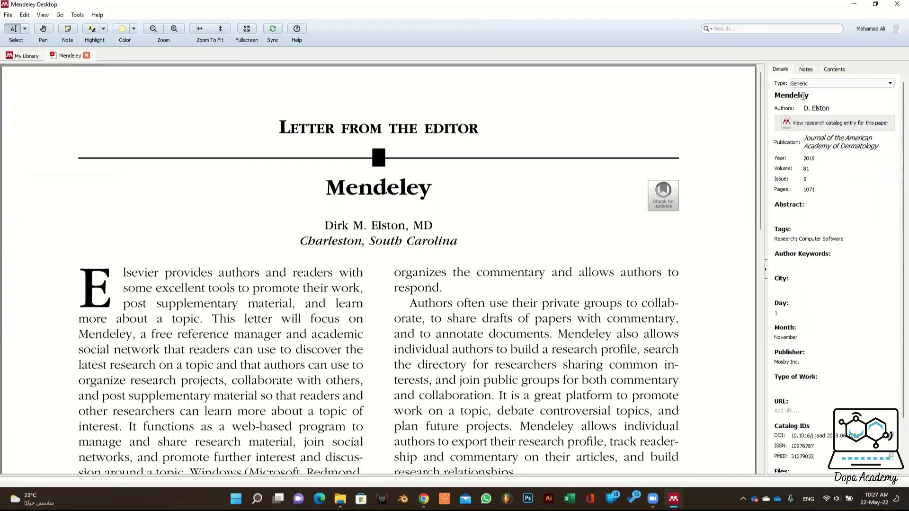
click(808, 70)
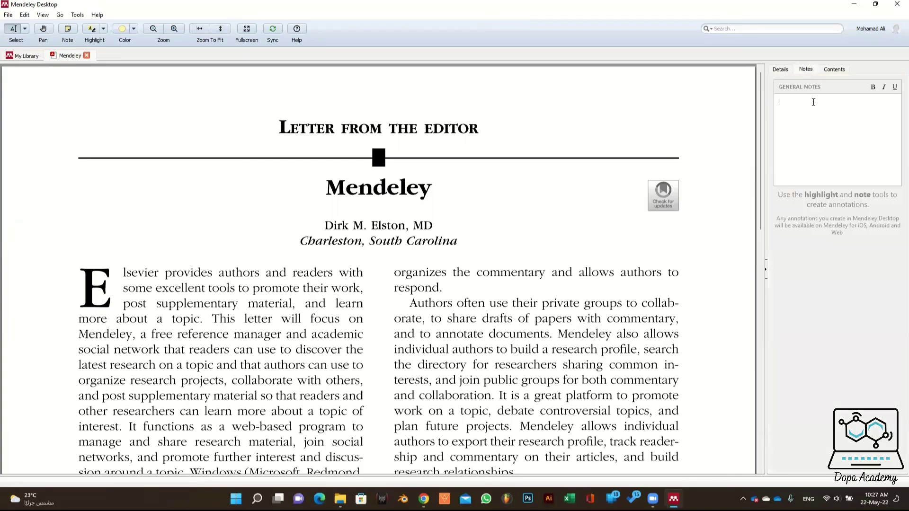
click(834, 69)
click(814, 97)
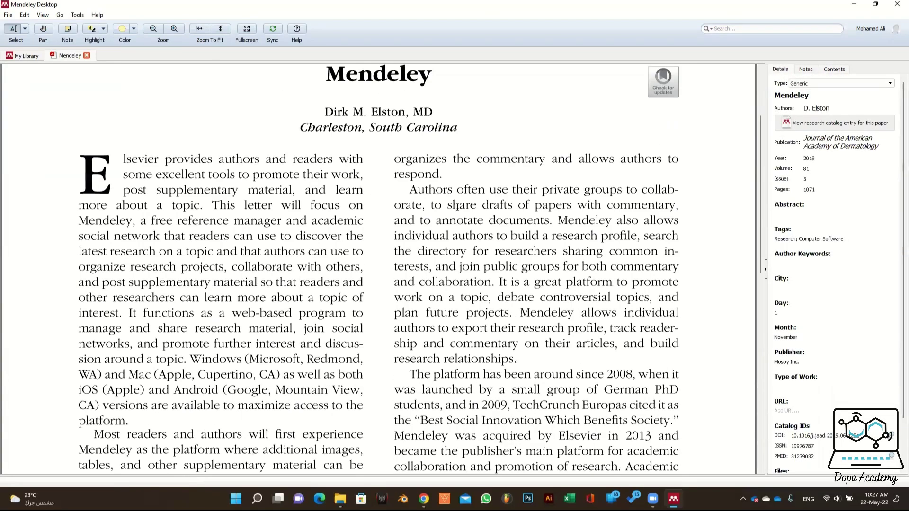
Step: Highlight the "What Mendeley can do for you" list in the PDF and attach the note "Add this to my article as a conclusion"
scroll(463, 184, down, 5)
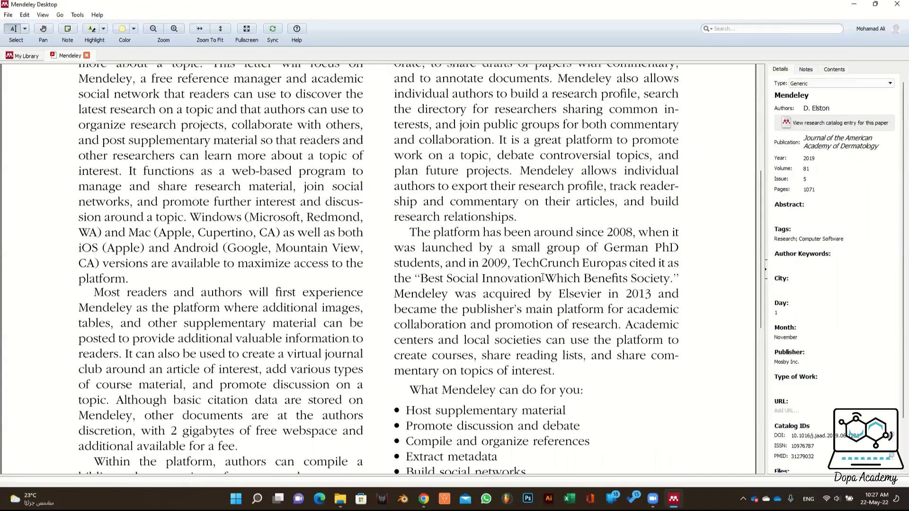
scroll(528, 271, down, 4)
scroll(416, 213, down, 1)
drag(408, 231, 497, 336)
click(485, 256)
click(506, 265)
text(A)
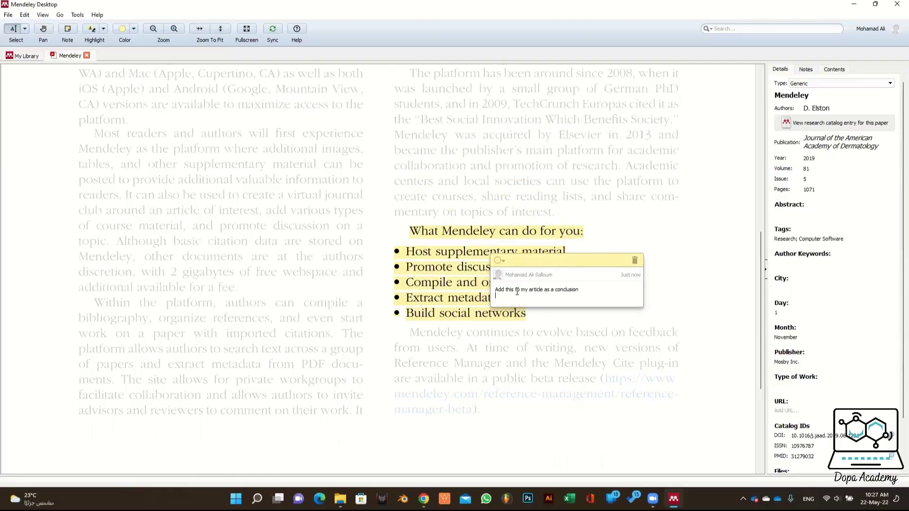
click(617, 86)
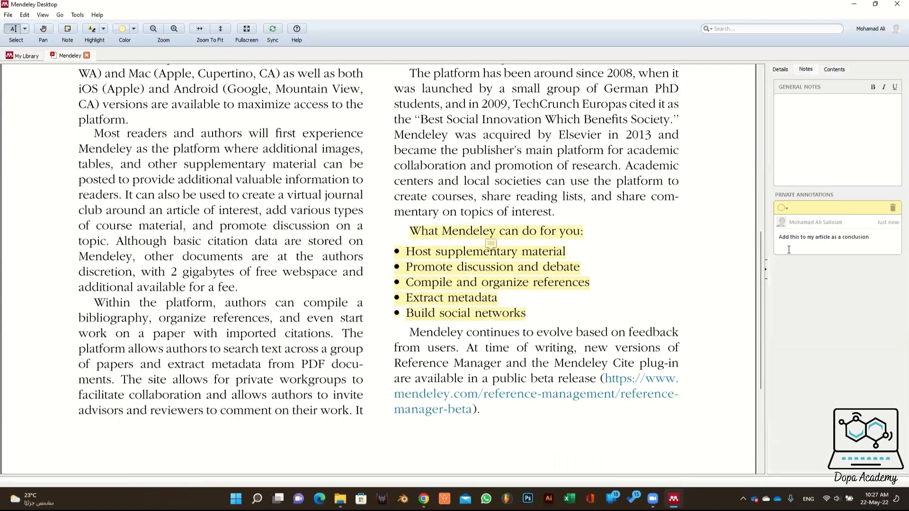
Step: Change the colour of the Mendeley article's private annotation to green
click(783, 209)
click(797, 222)
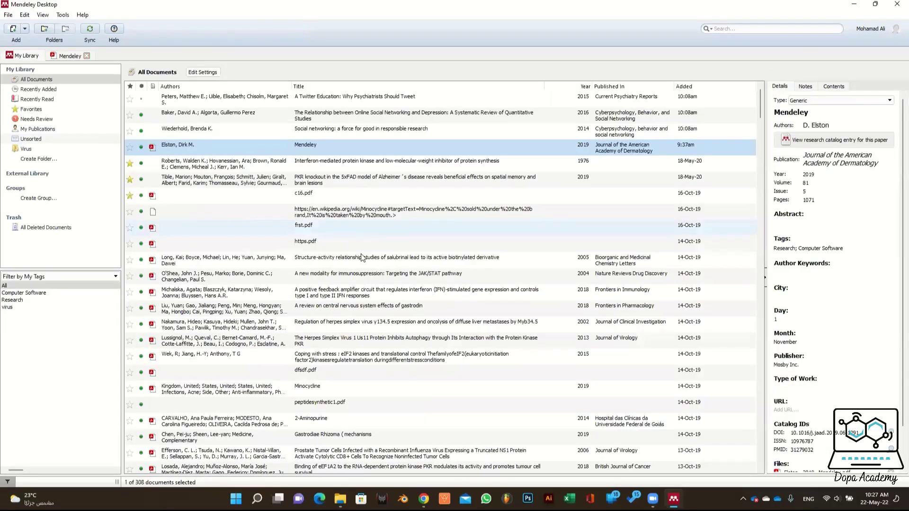
Step: Open the PDF of the salubrinal structure-activity article and jump to each of its two private annotations
double_click(360, 258)
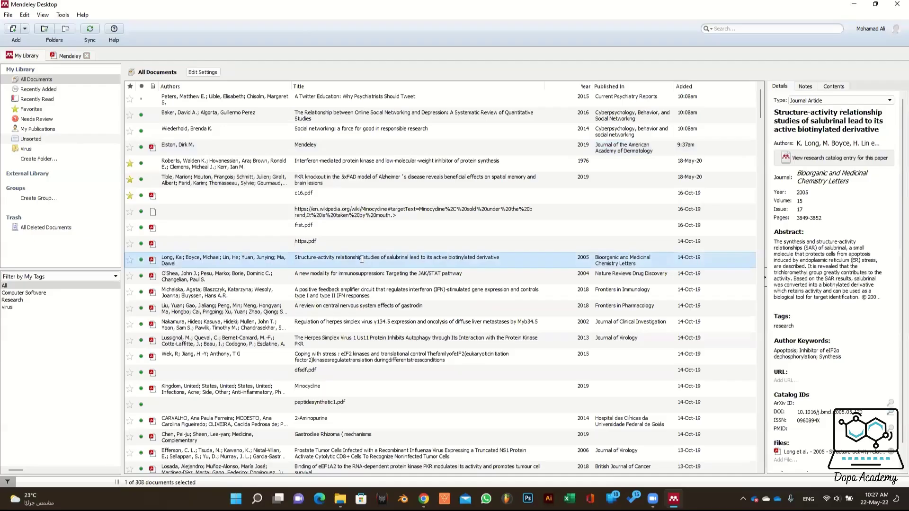
scroll(705, 102, up, 10)
click(799, 69)
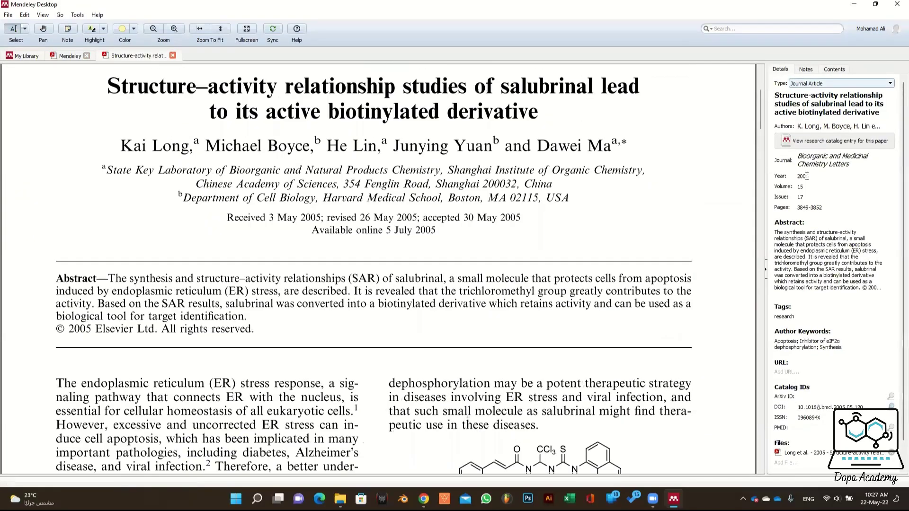
click(813, 206)
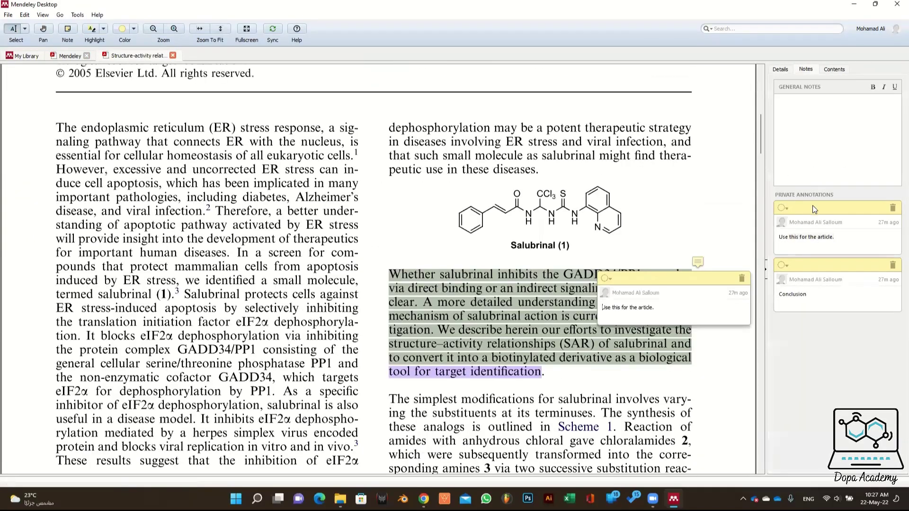
click(816, 268)
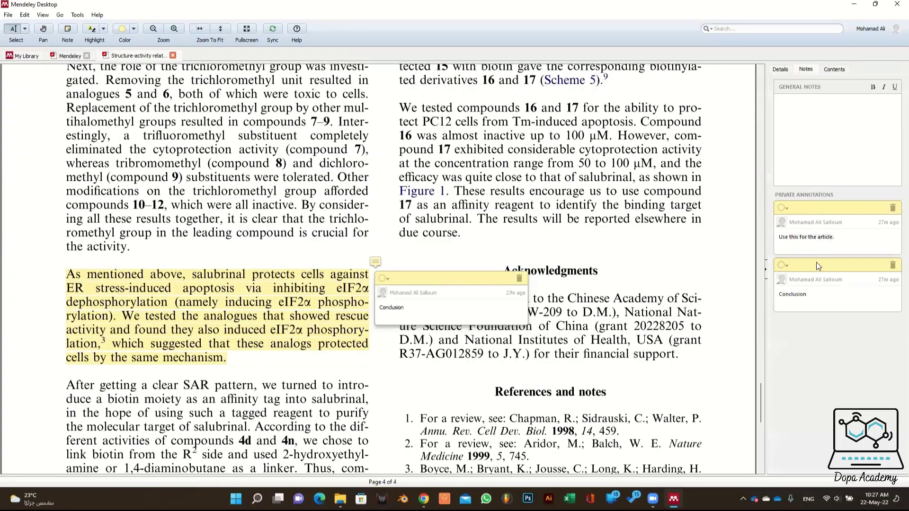
Step: Go back through the Mendeley article to the library and synchronize the library
click(71, 55)
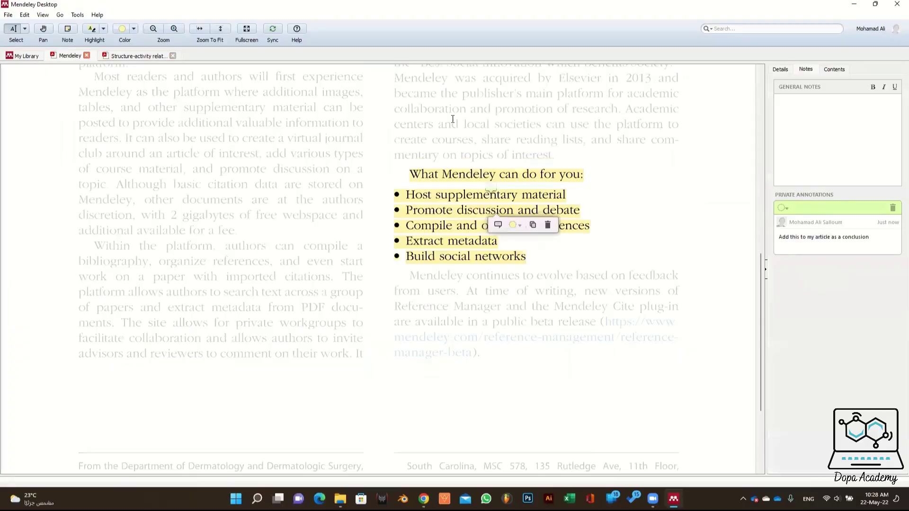
click(14, 56)
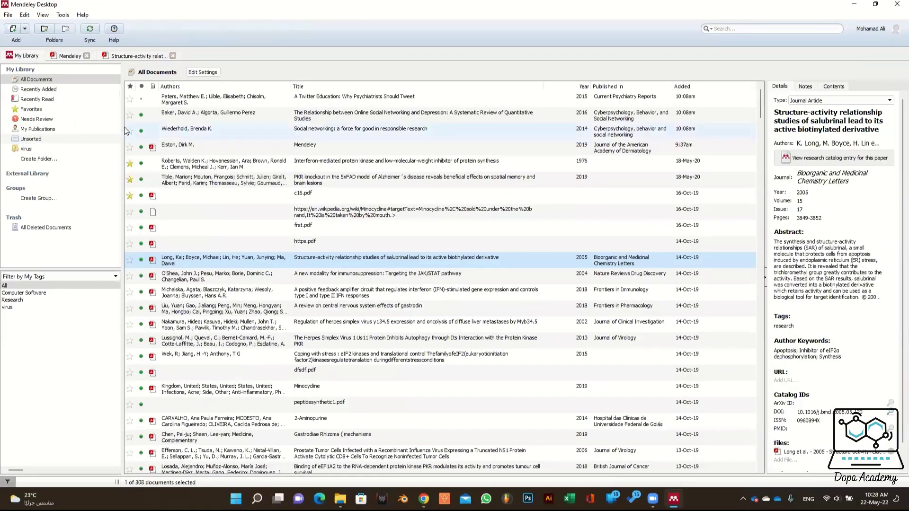
click(87, 30)
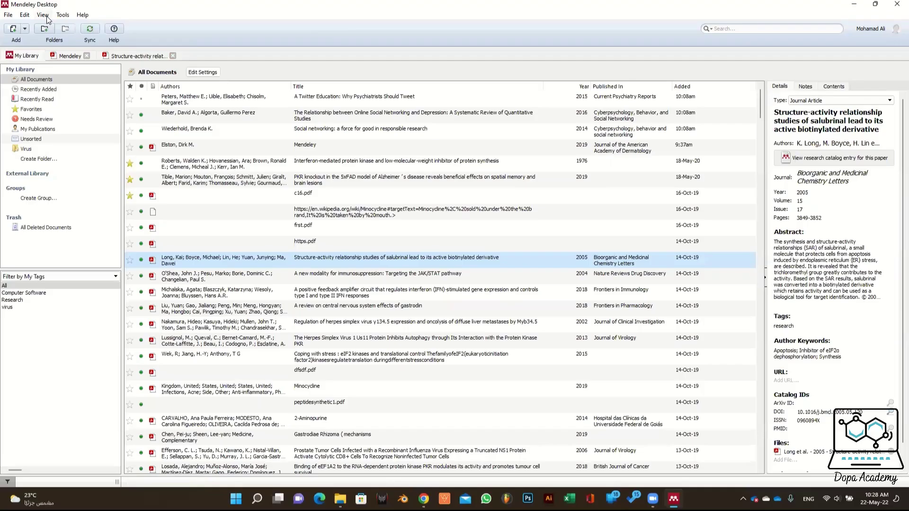
Step: Switch to Microsoft Word with a new blank document
click(257, 498)
text(word)
key(Return)
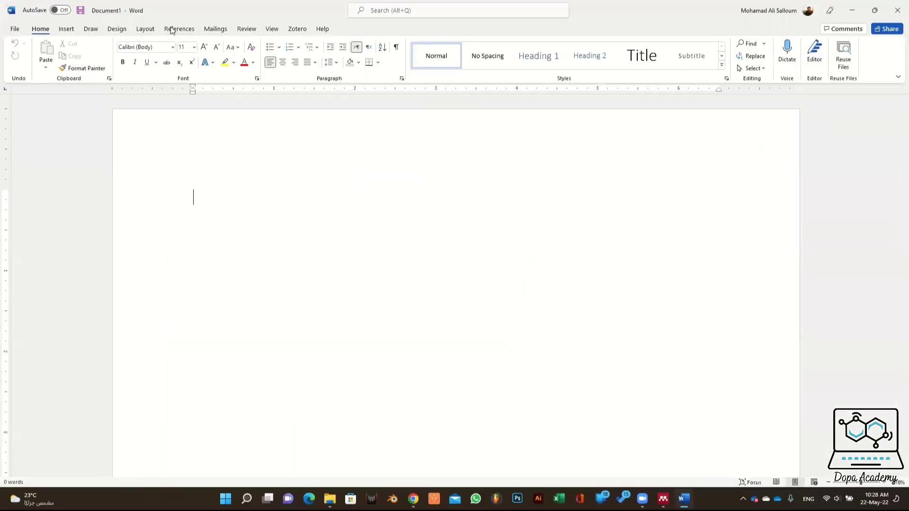
Step: Write "Article about Mendeley." at the start of the blank document and give it the Title style
click(171, 29)
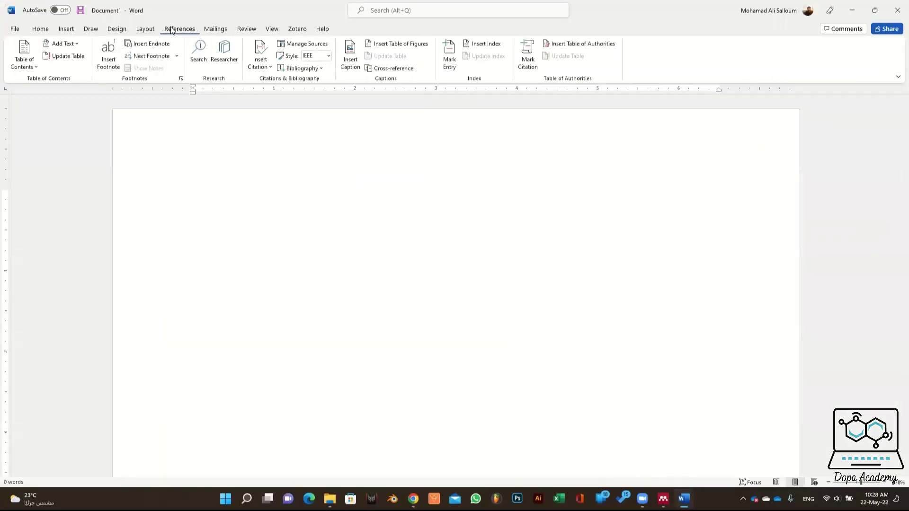
click(40, 29)
double_click(200, 216)
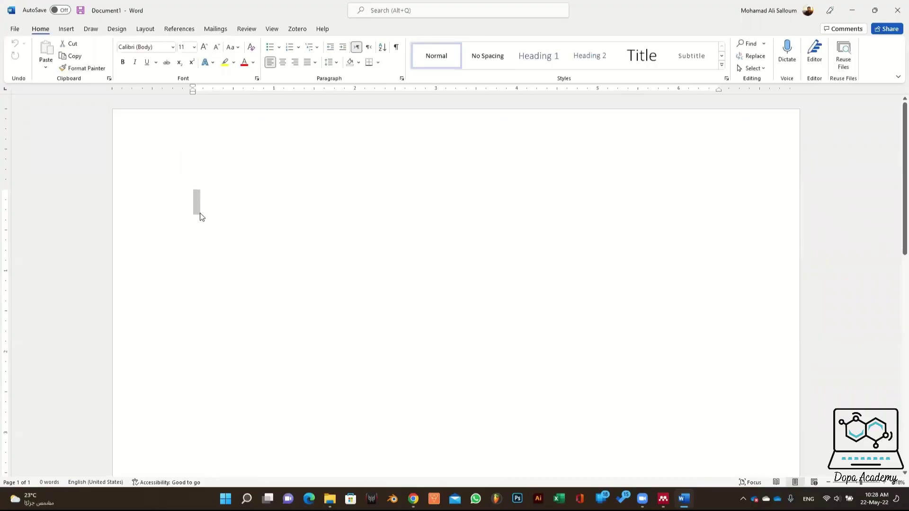
click(201, 213)
text(Article about Mendeley.)
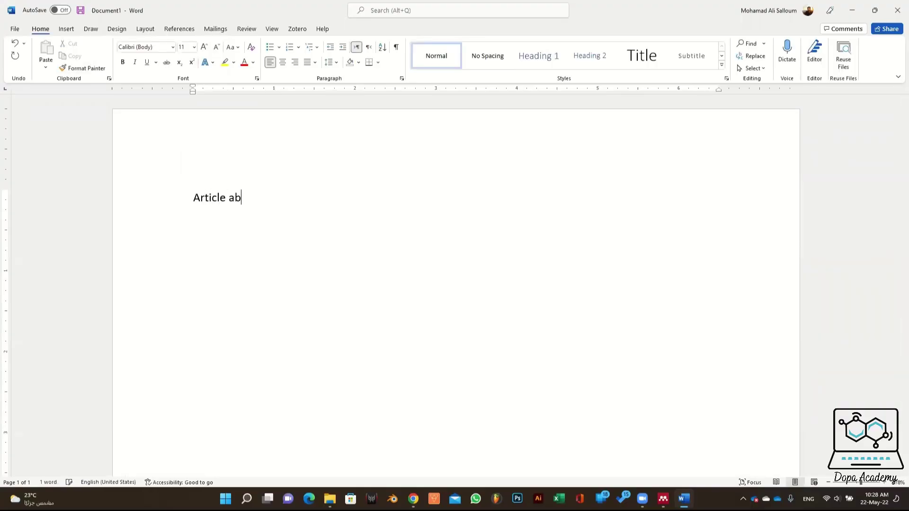
click(641, 56)
Step: Add the sentence "This is a guide on how to use Mendeley." and a "Bibliography:" page, and save the document as Article about Mendeley
key(Return)
text(This is a guide on how to use Mendeley. (1)
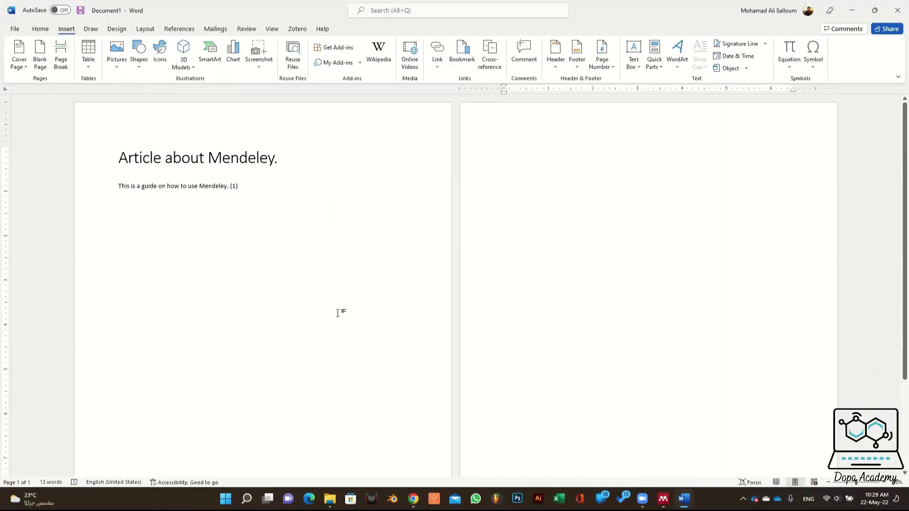
text(, Authors, issue, page...... NOO!!)
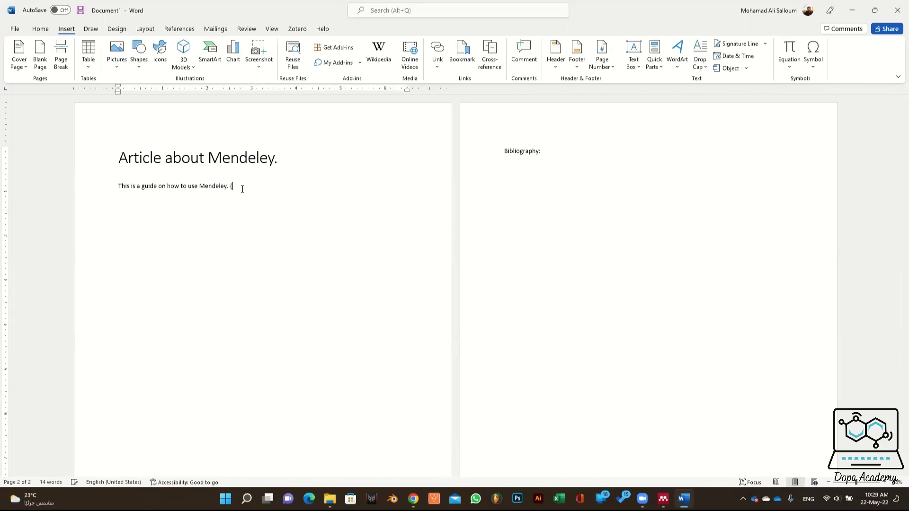
key(ctrl+s)
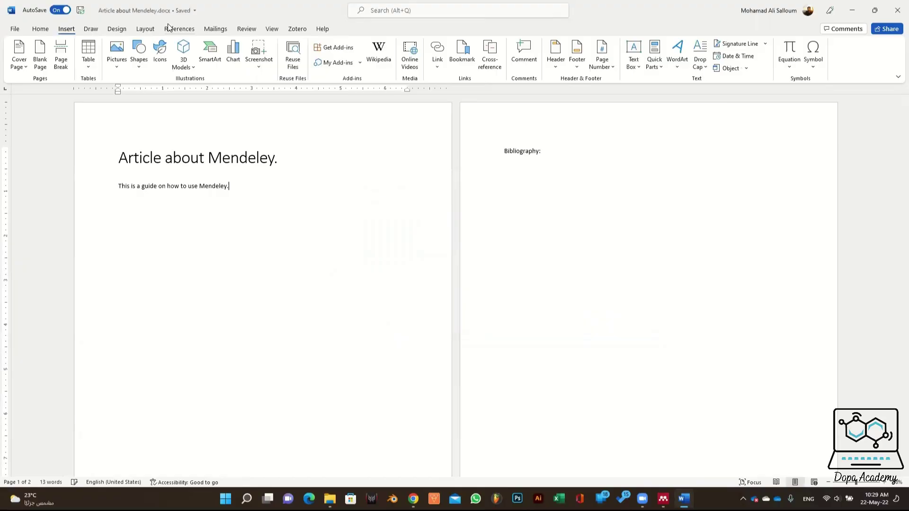
Step: Switch to Mendeley Desktop and install the MS Word plugin, allowing Mendeley to close the running Word
click(172, 28)
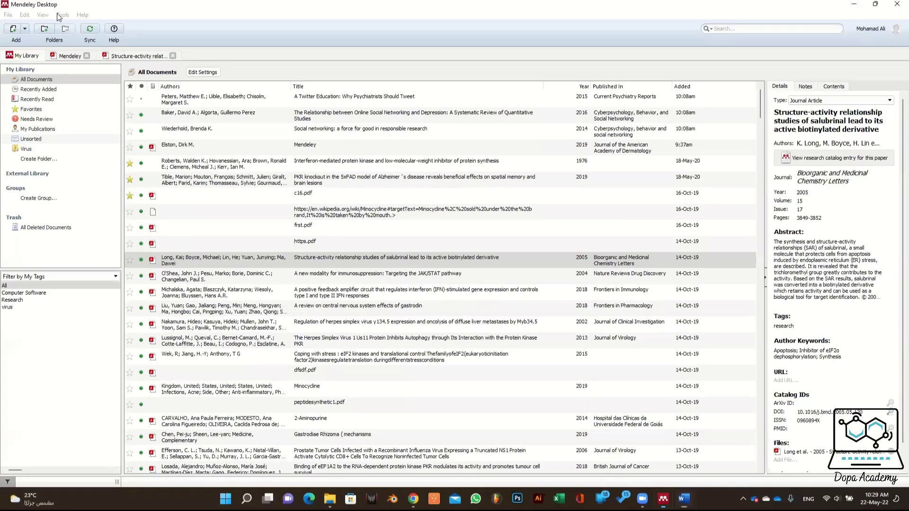
click(60, 16)
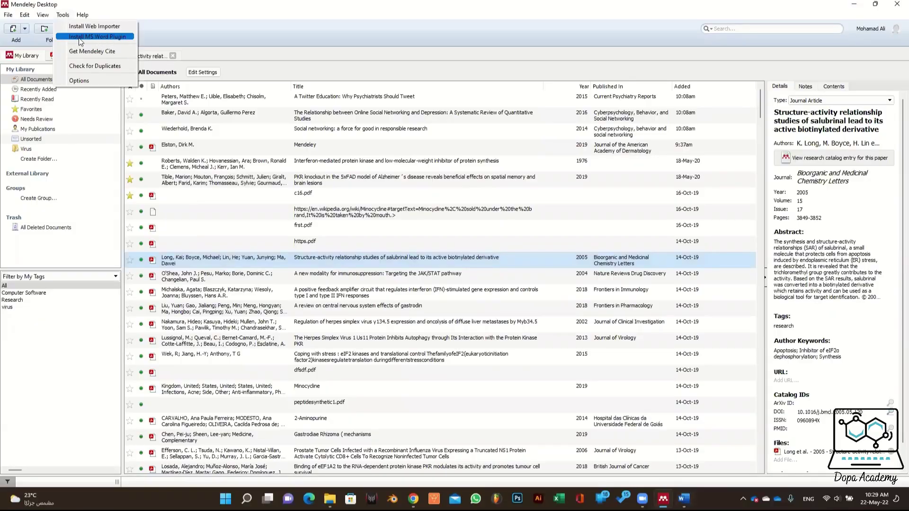
click(113, 38)
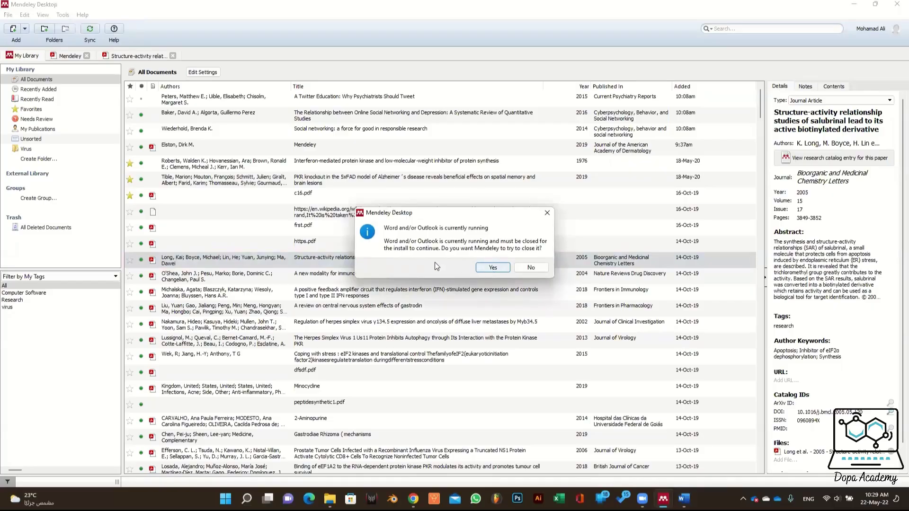
click(493, 268)
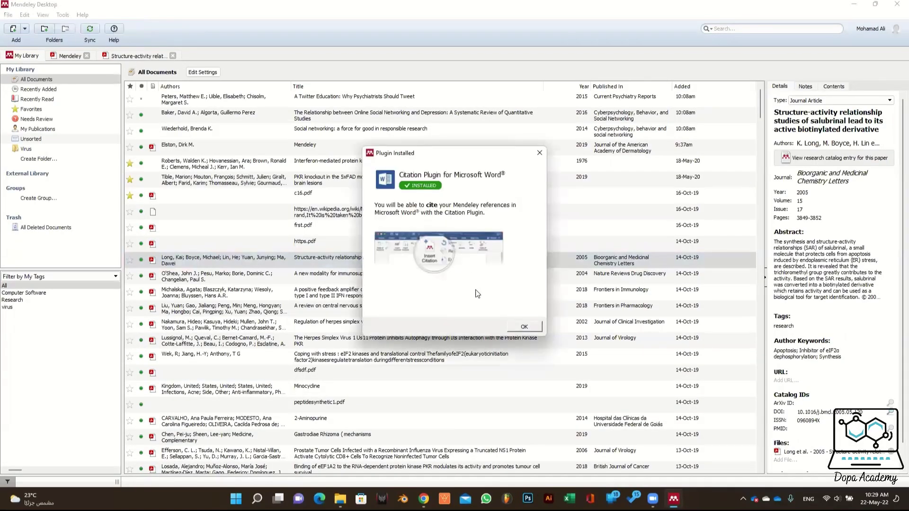
click(521, 327)
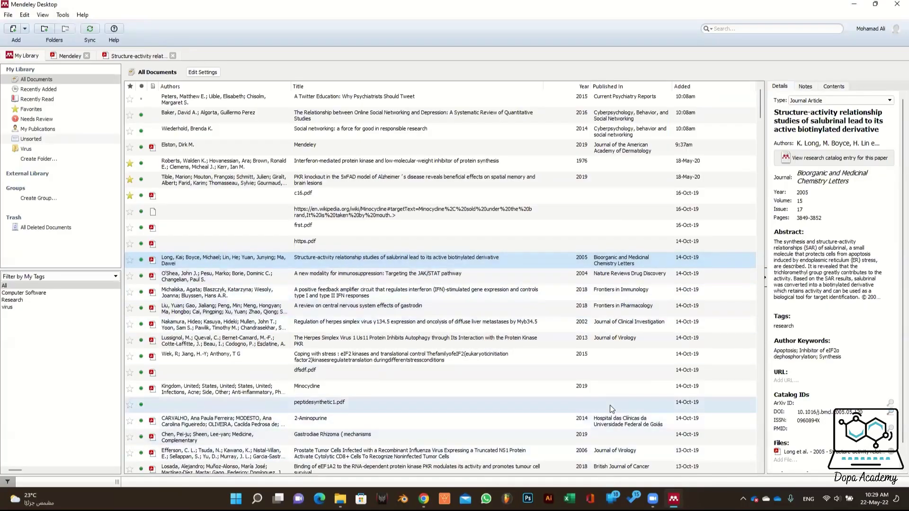
Step: Start Word again and reopen the document Article about Mendeley
key(super)
text(word)
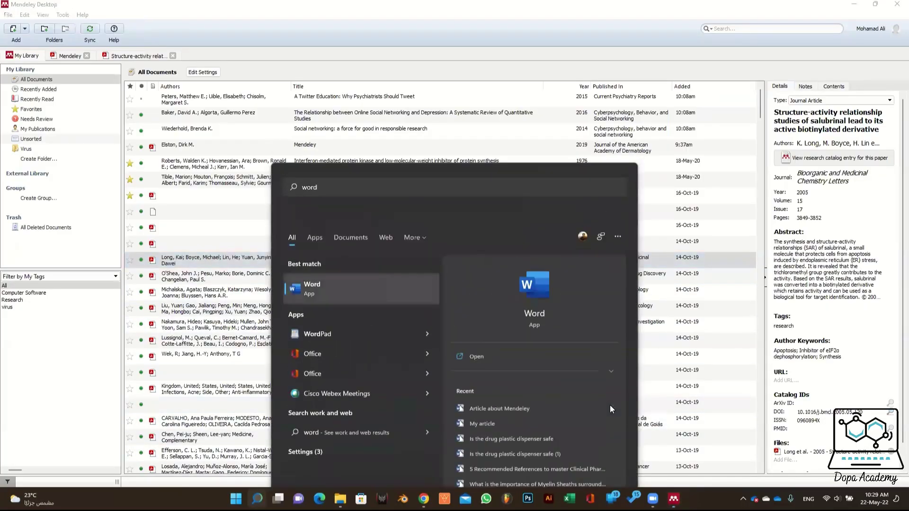
key(Return)
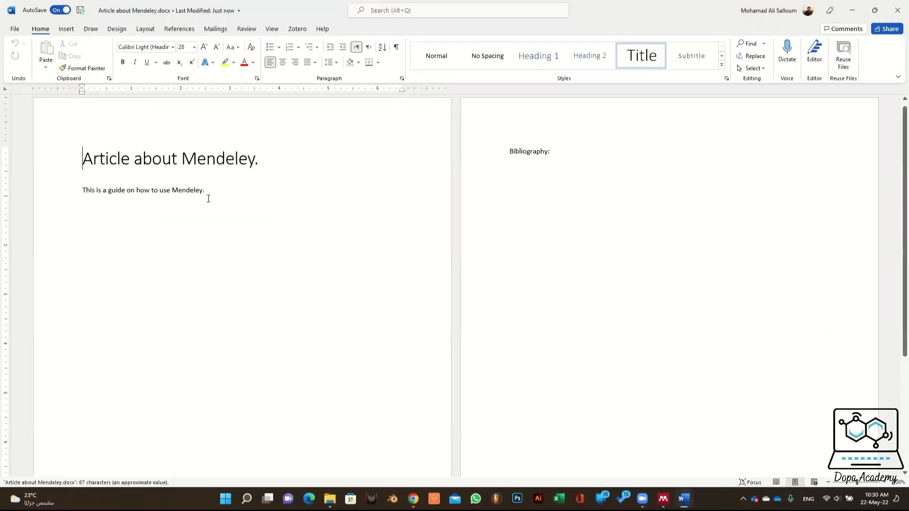
Step: Examine the Mendeley Cite-O-Matic tools and the installed citation styles
click(180, 30)
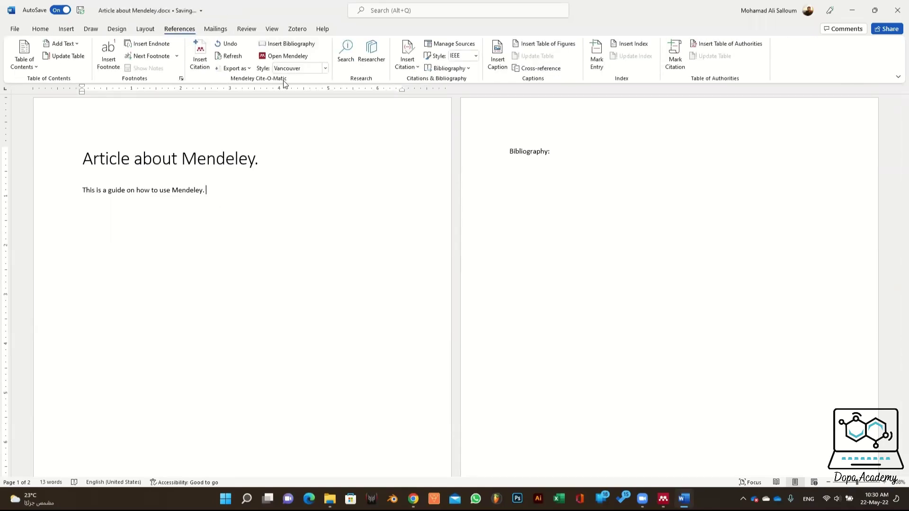
click(283, 56)
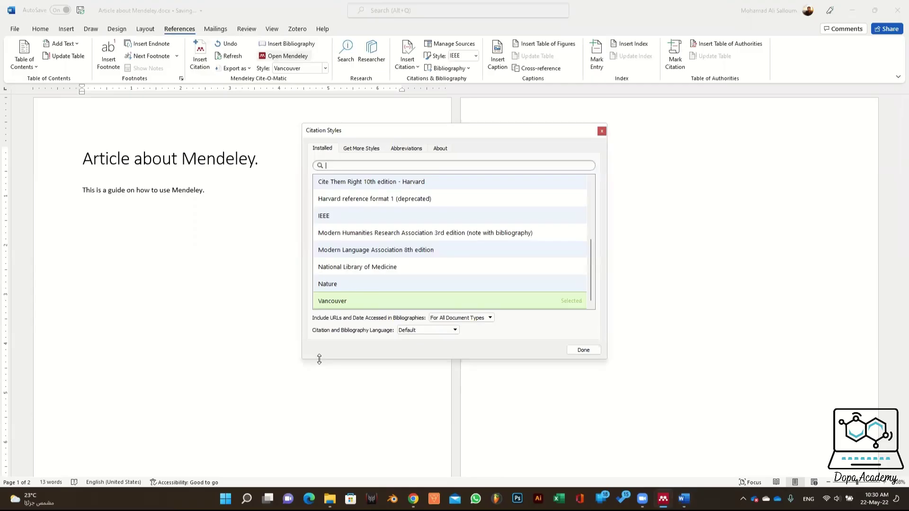
click(588, 350)
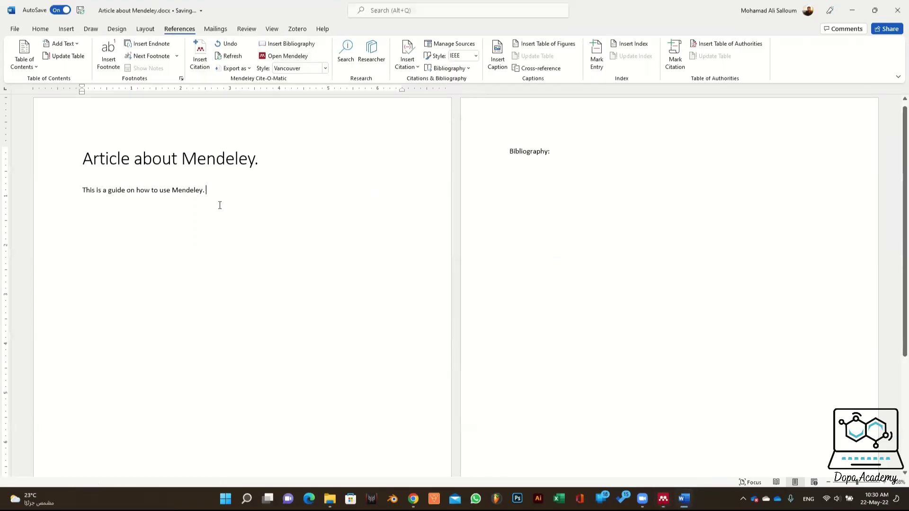
click(325, 68)
click(253, 197)
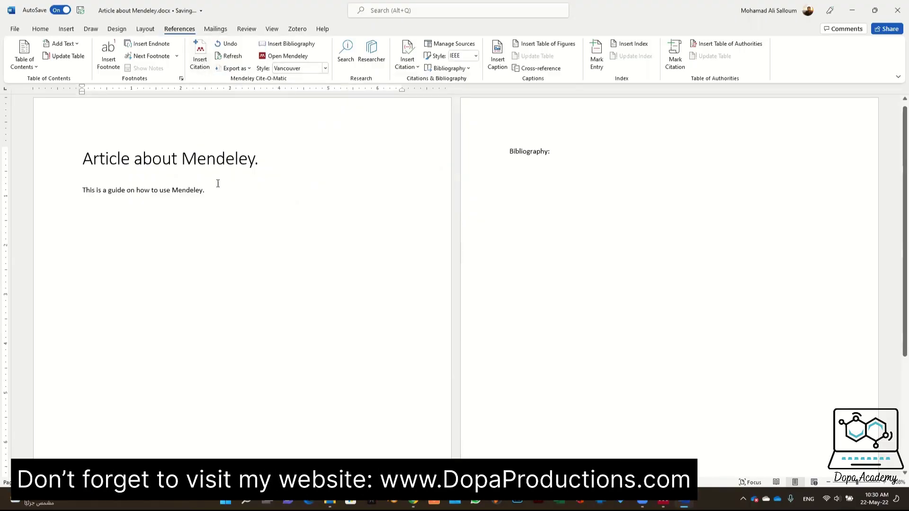
Step: Insert a Mendeley citation of the 2019 Mendeley article after the guide sentence, searching by title and by the author's first name
key(alt+m)
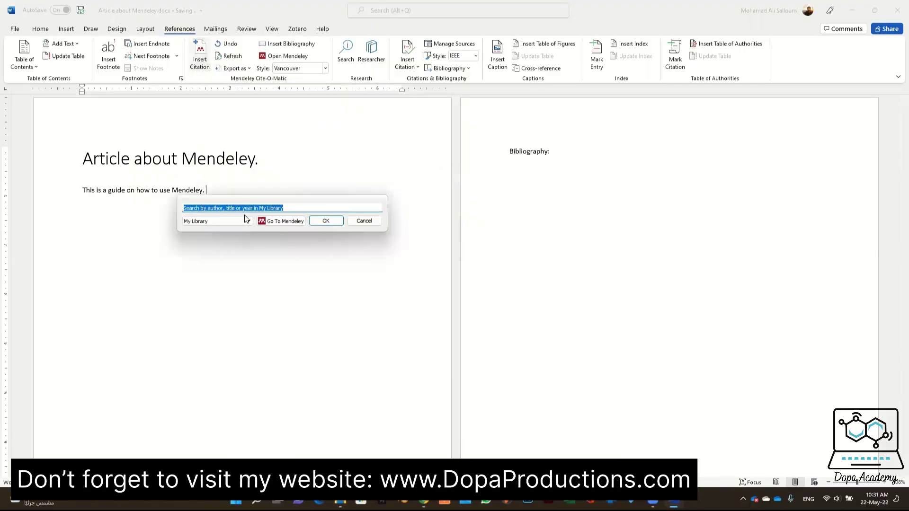
text(me)
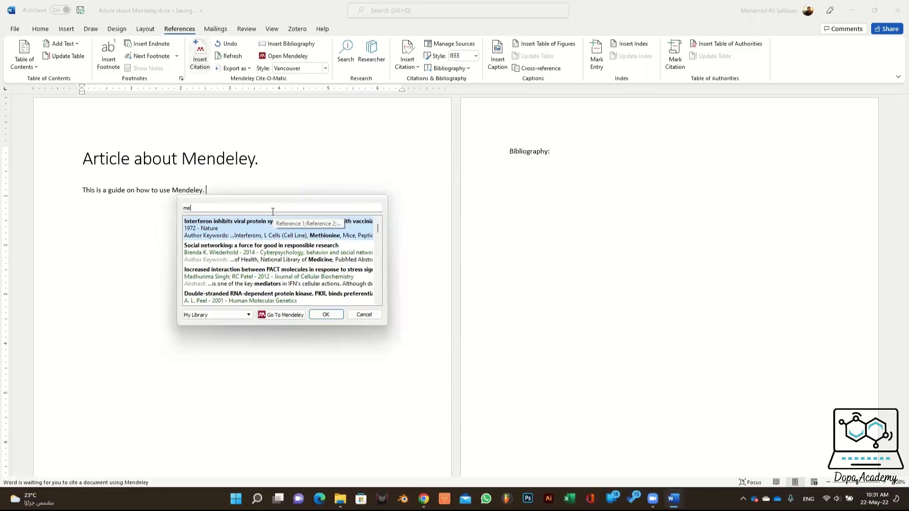
text(ndeley)
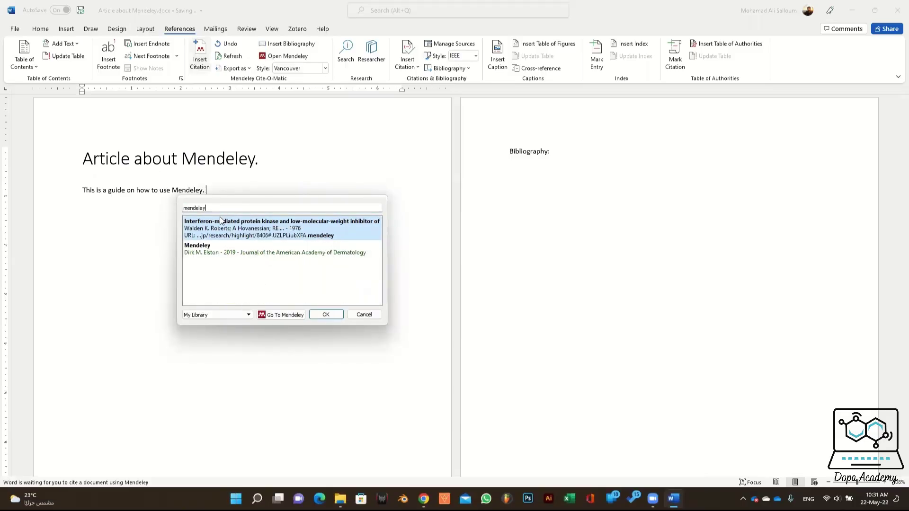
drag(223, 205, 179, 203)
text(dirk)
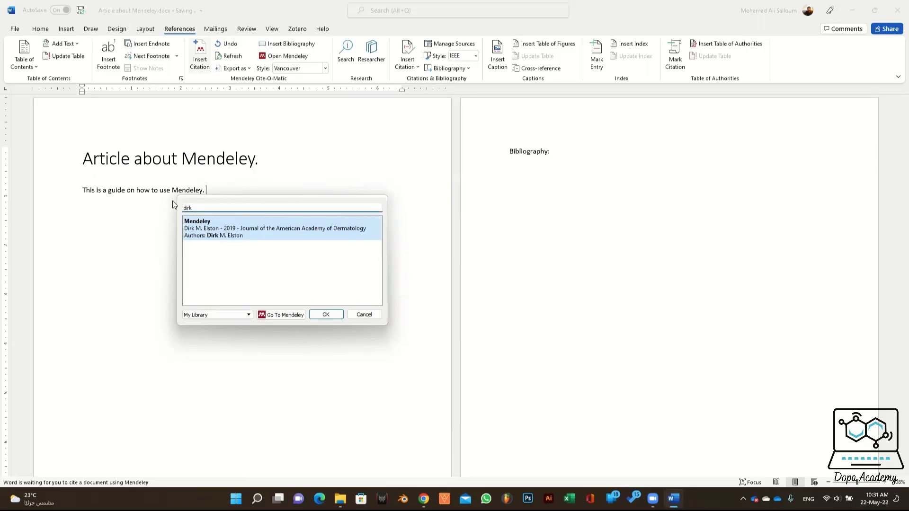
double_click(217, 229)
click(315, 222)
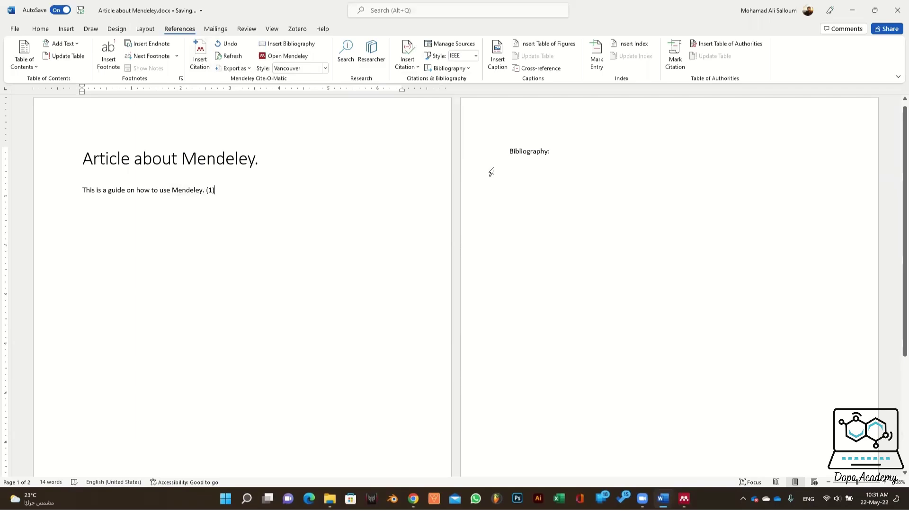
Step: Insert the Mendeley bibliography on the line below the "Bibliography:" heading
click(511, 167)
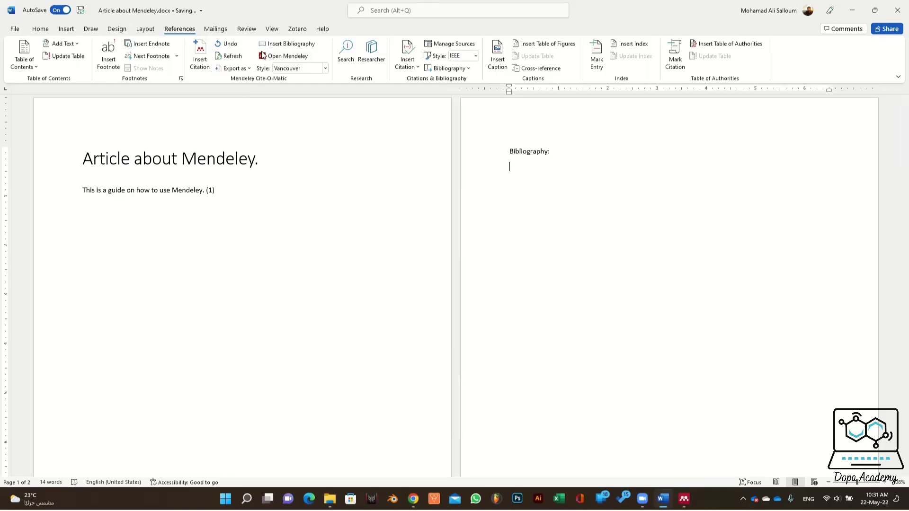
click(282, 46)
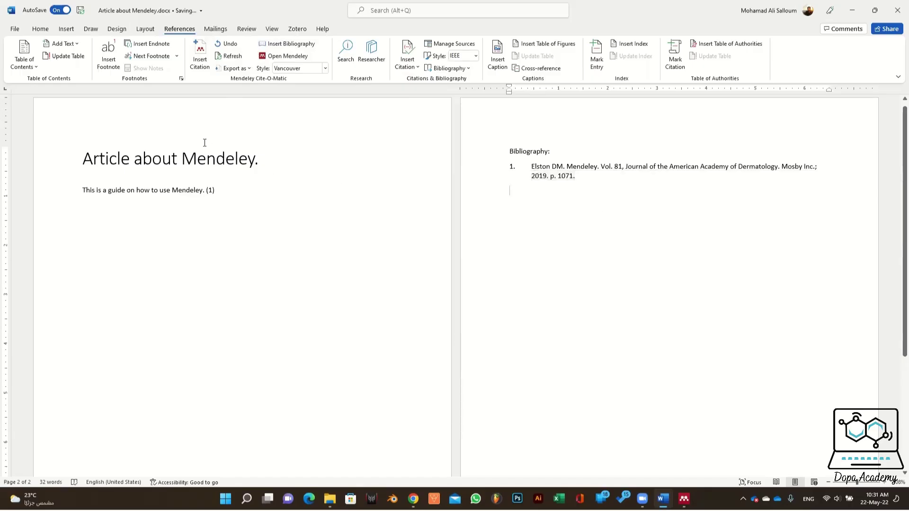
Step: Try the Chicago Manual of Style 17th edition (author-date) citation style and return to Vancouver
click(325, 69)
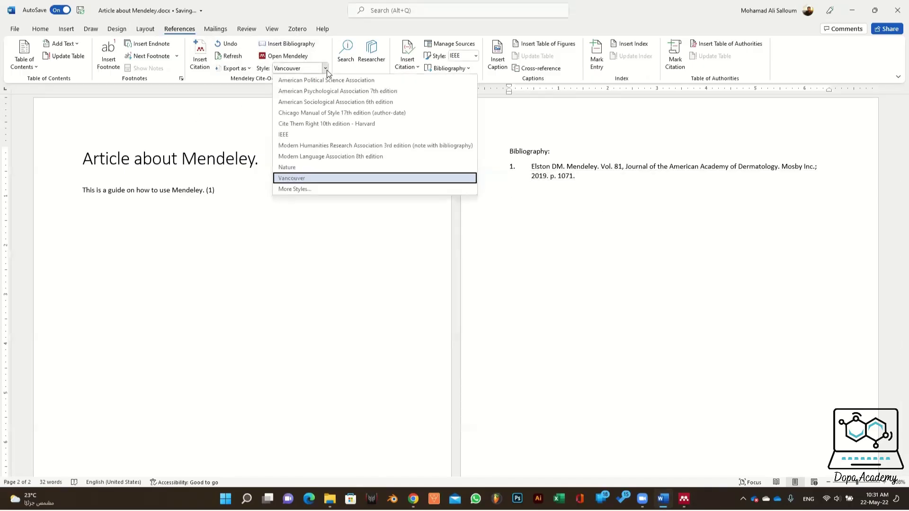
click(327, 114)
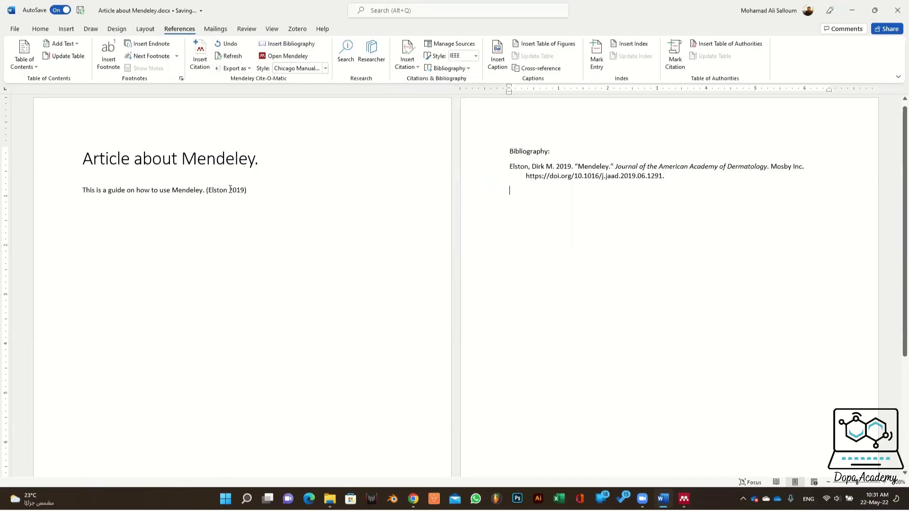
click(326, 68)
click(302, 166)
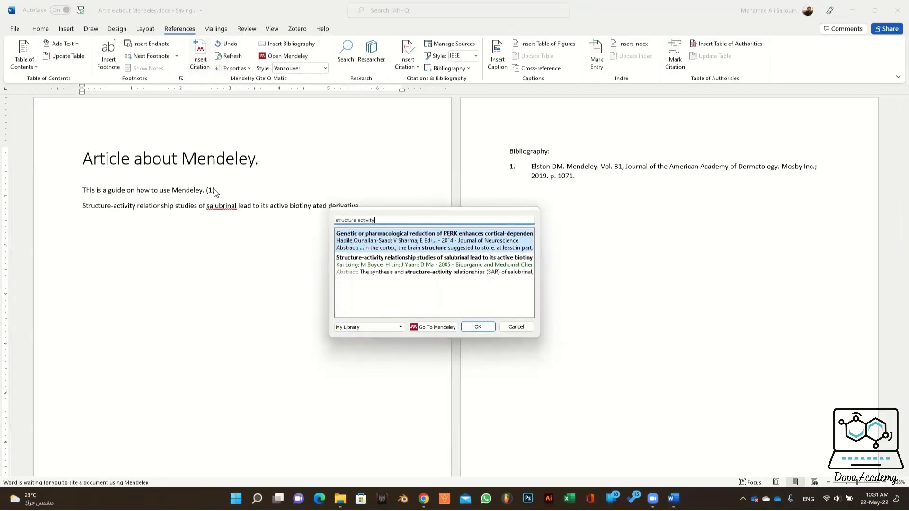
Step: Cite the salubrinal structure-activity article and the interferon positive feedback amplifier article after their respective sentences
click(379, 265)
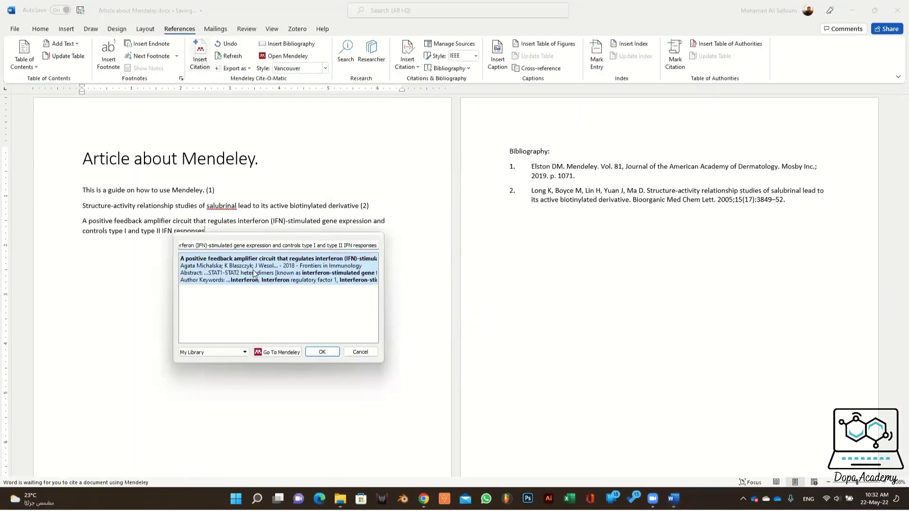
click(327, 349)
click(284, 243)
Step: Move the positive feedback amplifier paragraph with its citation directly below the guide sentence, and refresh the Mendeley citations
double_click(52, 221)
key(ctrl+c)
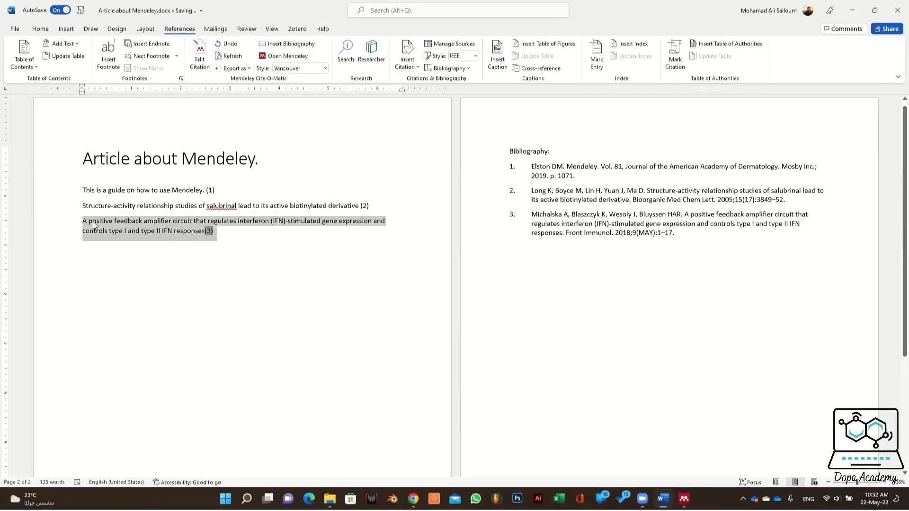
key(Delete)
click(274, 189)
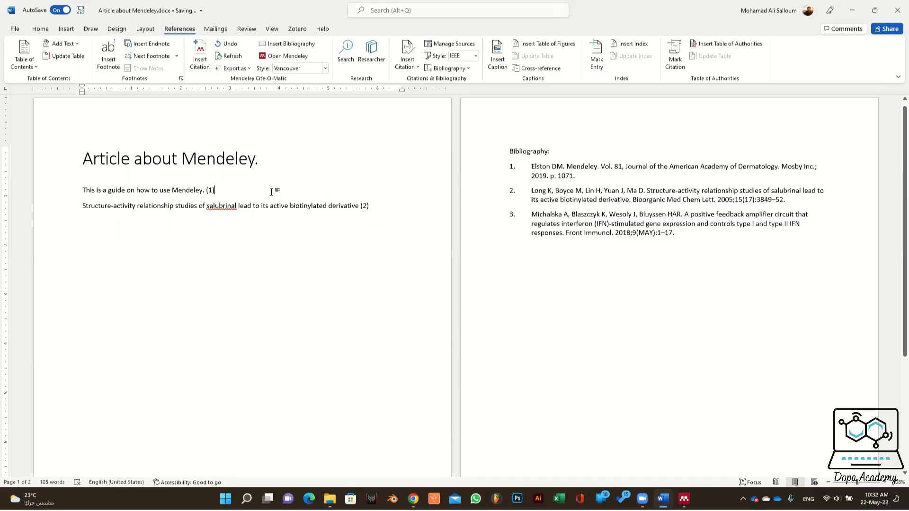
key(Return)
key(ctrl+v)
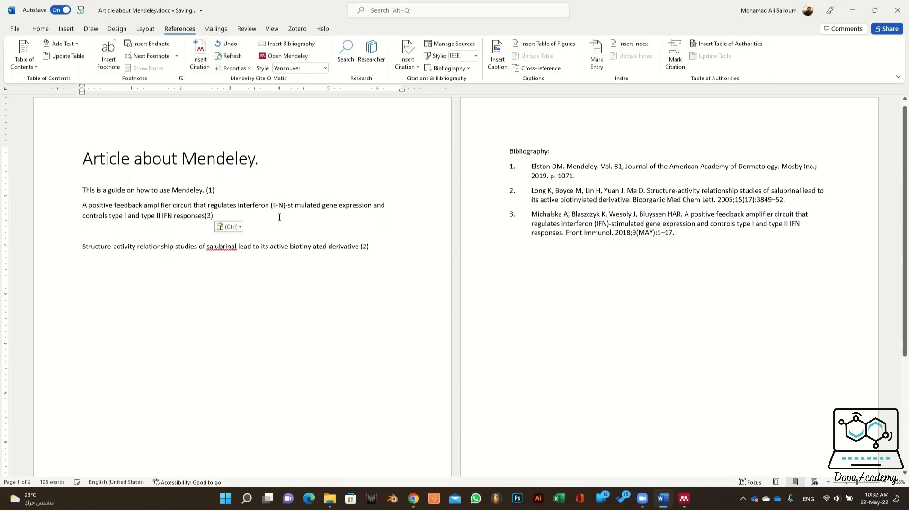
click(229, 261)
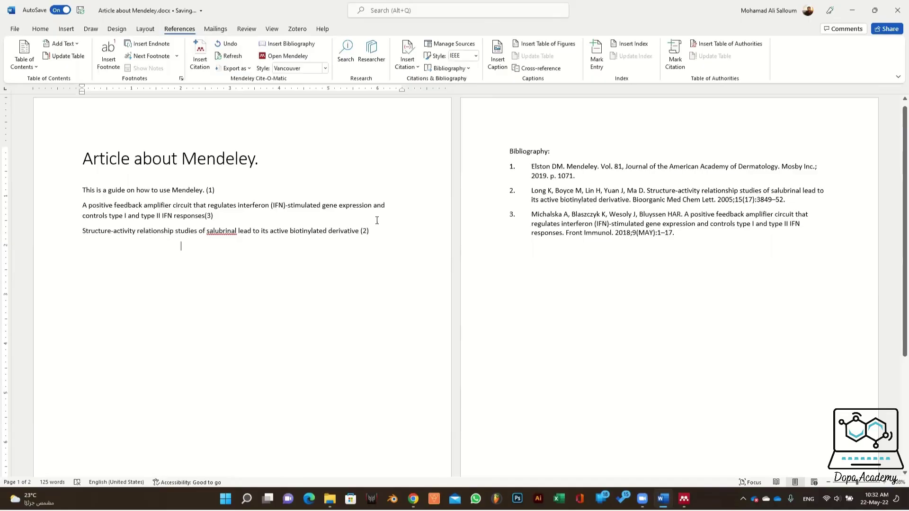
click(235, 60)
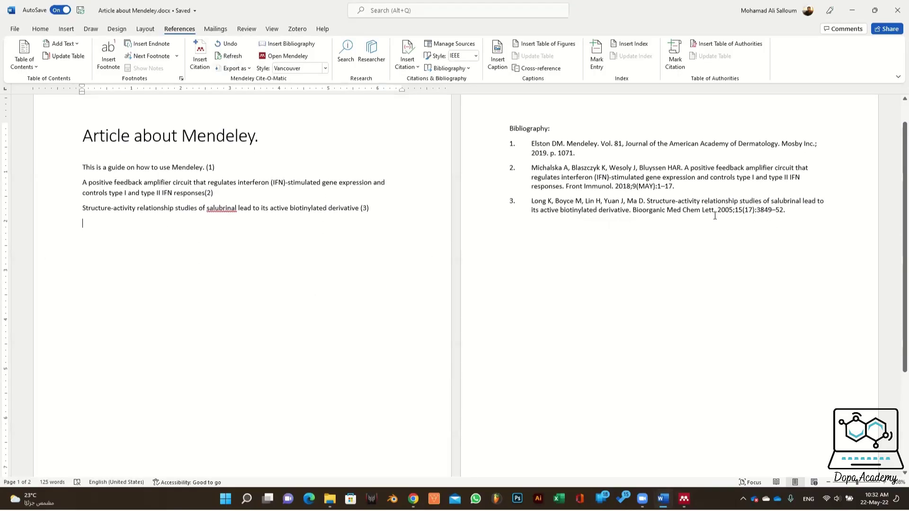
Step: Change the Mendeley citation style to IEEE and, after that, to Modern Language Association 8th edition
click(325, 68)
click(303, 135)
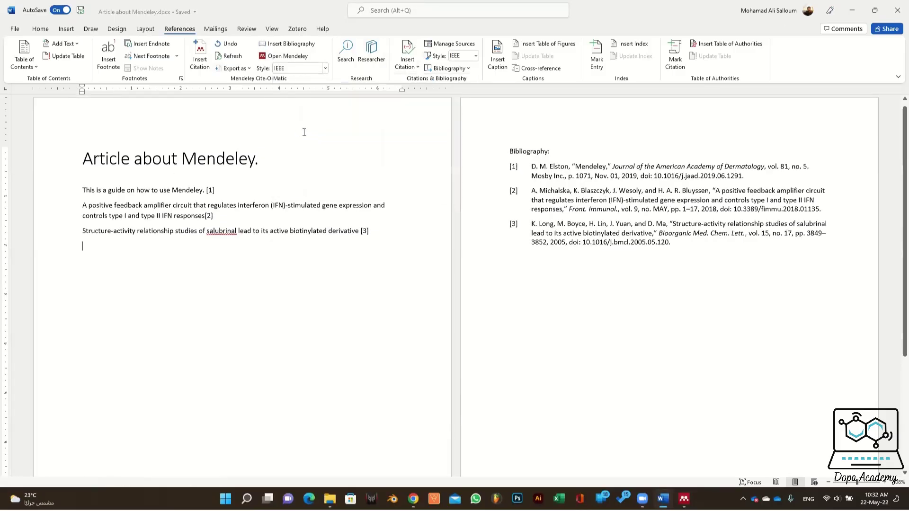
click(311, 69)
click(301, 158)
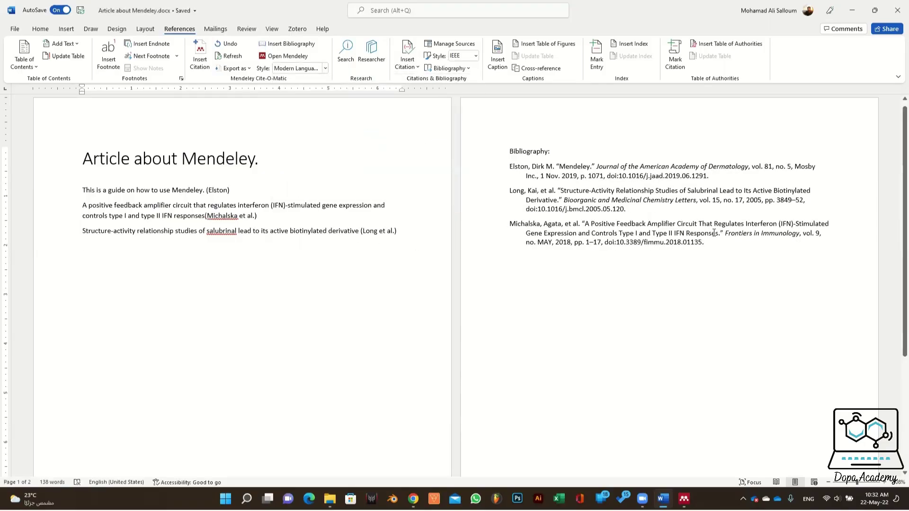
Step: In Mendeley Desktop, clear the year and authors of the article titled Mendeley, and refresh the citations and bibliography in Word
scroll(746, 219, up, 3)
drag(896, 156, 894, 351)
scroll(525, 189, up, 3)
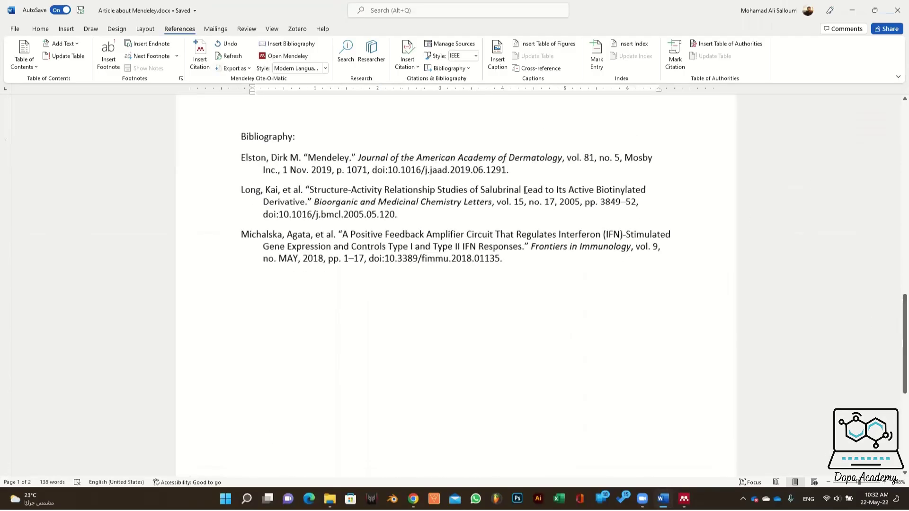
scroll(274, 162, up, 1)
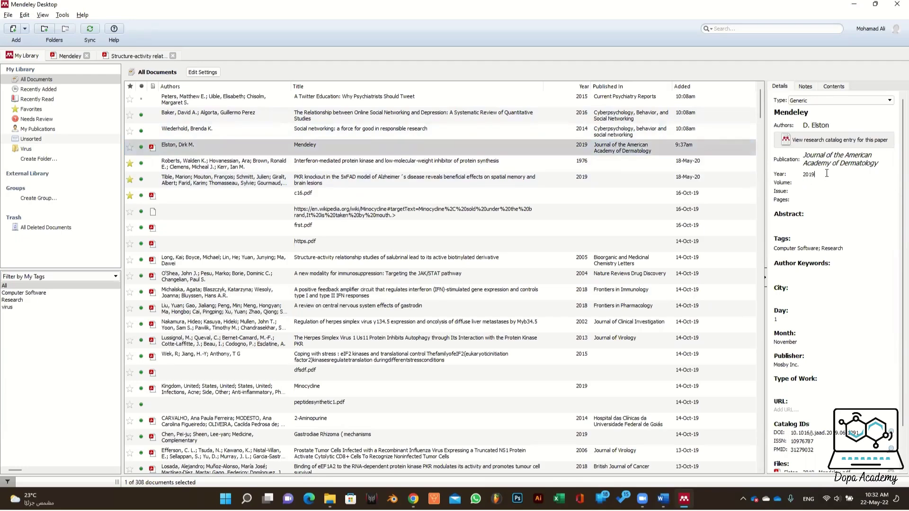
key(BackSpace)
key(BackSpace)
key(BackSpace)
key(BackSpace)
click(824, 125)
key(ctrl+a)
key(BackSpace)
key(alt+Tab)
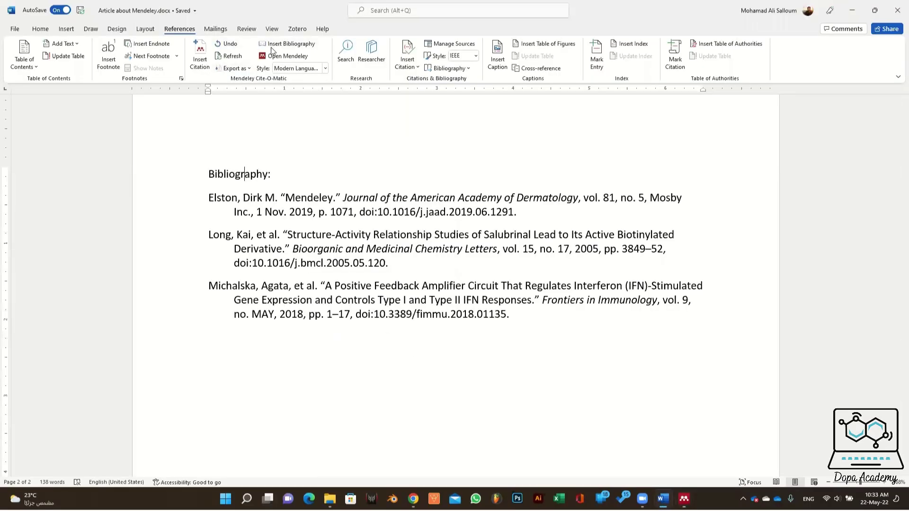
click(229, 56)
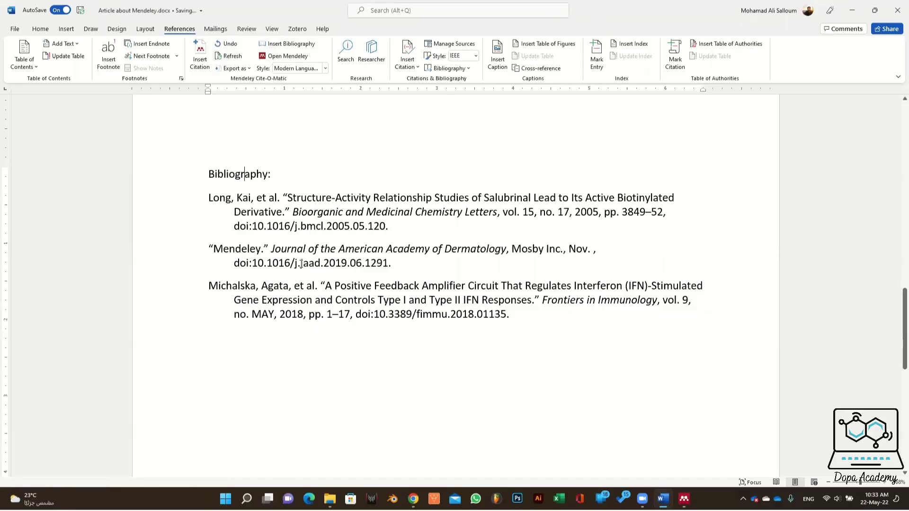
Step: Switch to Mendeley Desktop and check all library documents for duplicates
key(alt+Tab)
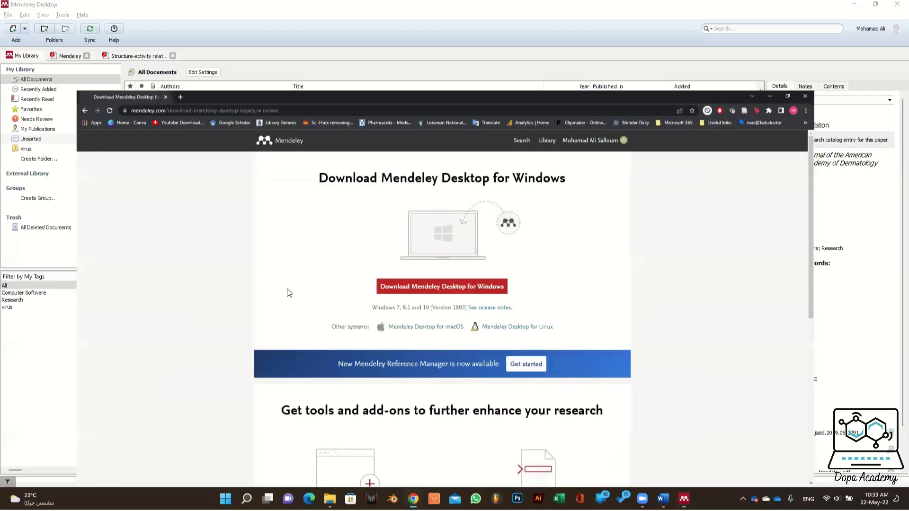
click(62, 15)
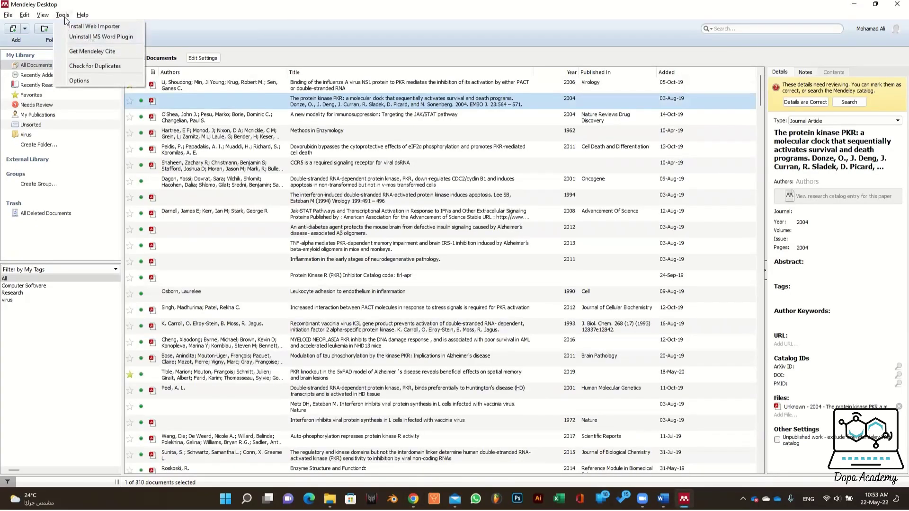
click(128, 70)
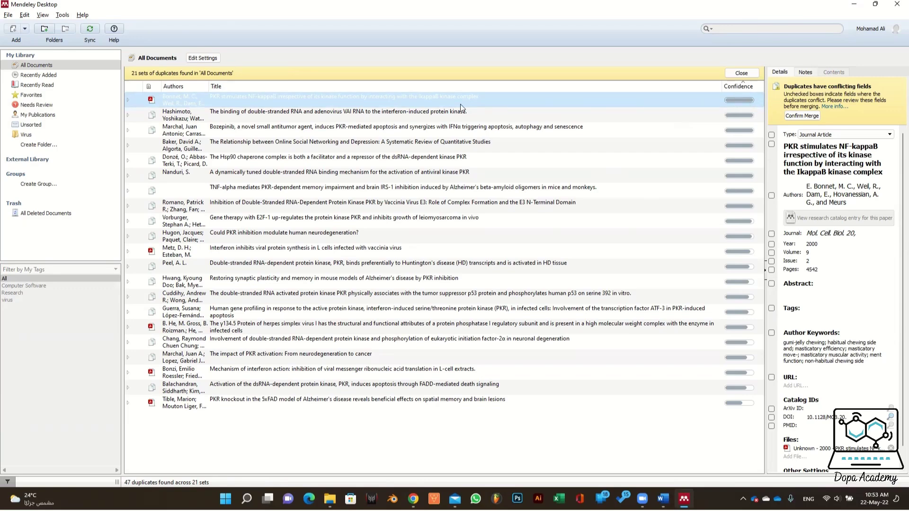
Step: Compare the merge details of several duplicate sets, including the adenovirus VAI RNA, Hsp90 chaperone, NF-kappaB and TNF-alpha articles
click(736, 115)
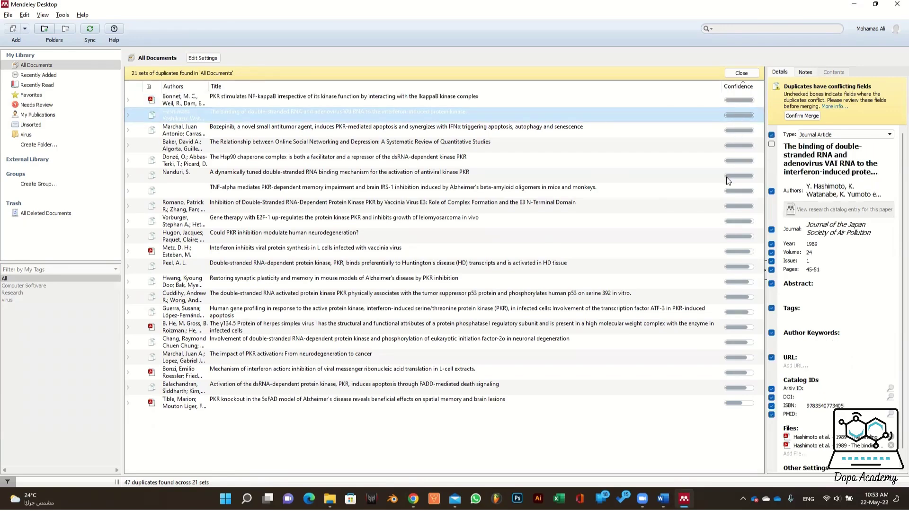
click(667, 166)
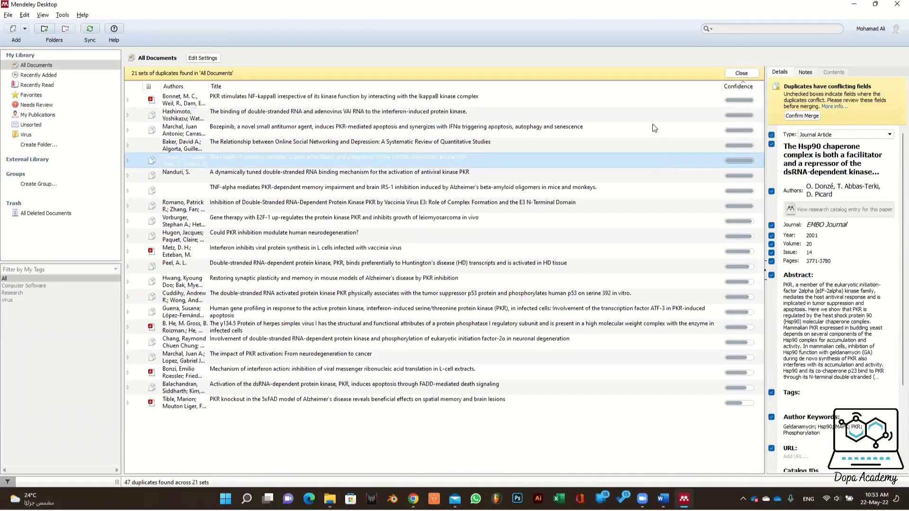
click(652, 117)
click(642, 97)
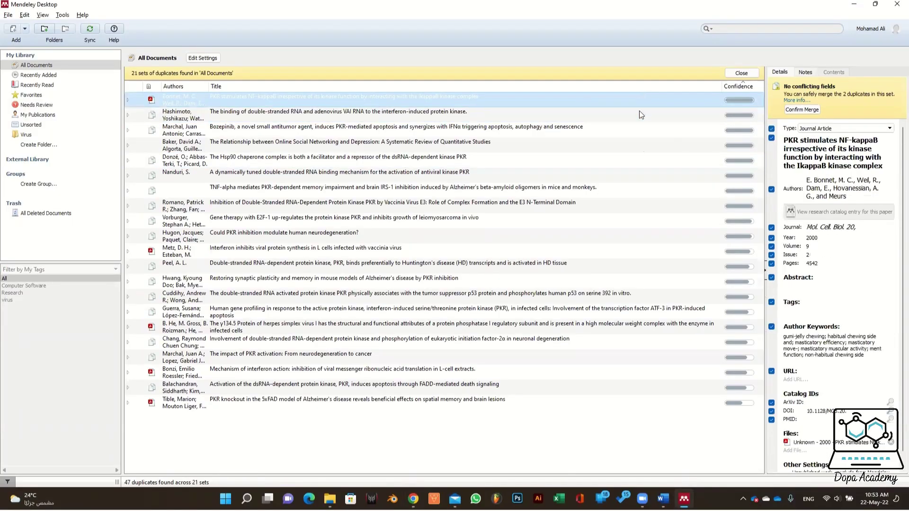
click(691, 190)
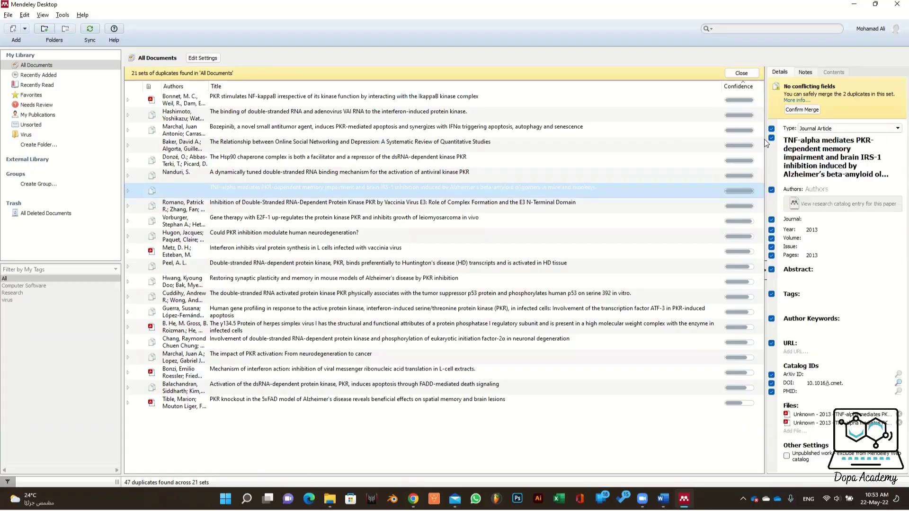